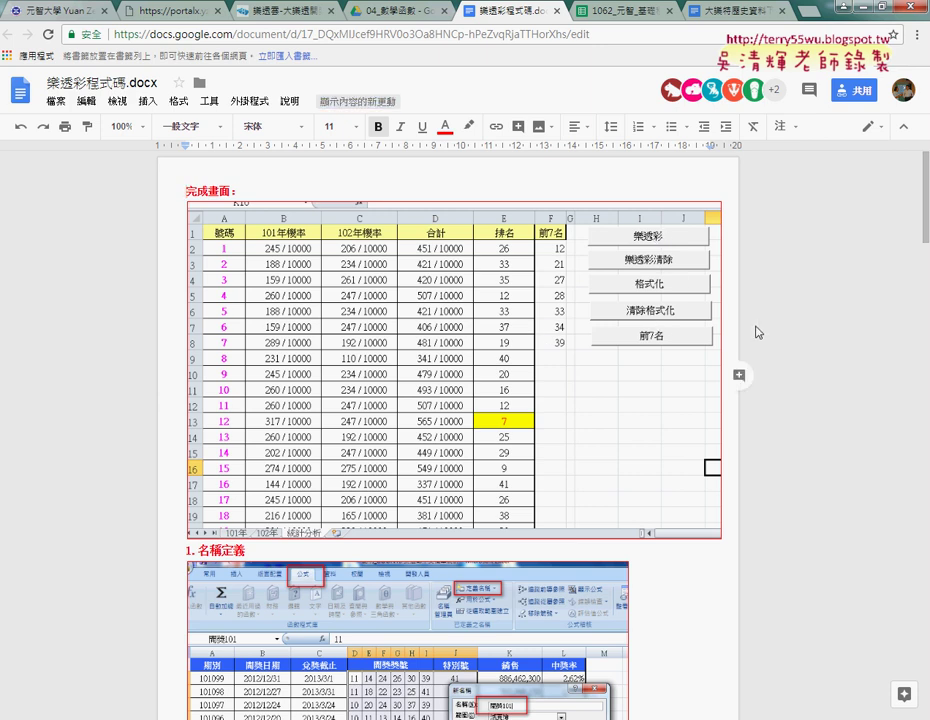
Scroll through the document and select the finished-result screenshot
{"action": "scroll", "coordinate": [764, 382], "scroll_direction": "down", "scroll_amount": 3}
{"action": "scroll", "coordinate": [764, 383], "scroll_direction": "down", "scroll_amount": 3}
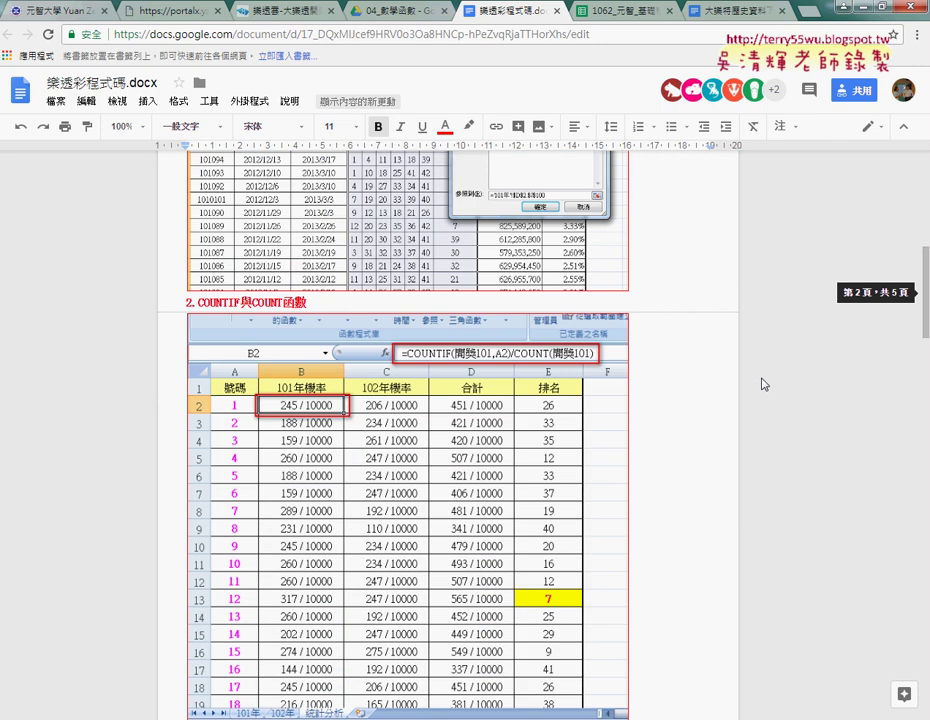
{"action": "scroll", "coordinate": [764, 383], "scroll_direction": "down", "scroll_amount": 2}
{"action": "scroll", "coordinate": [764, 383], "scroll_direction": "down", "scroll_amount": 3}
{"action": "scroll", "coordinate": [764, 383], "scroll_direction": "down", "scroll_amount": 2}
{"action": "scroll", "coordinate": [764, 383], "scroll_direction": "down", "scroll_amount": 3}
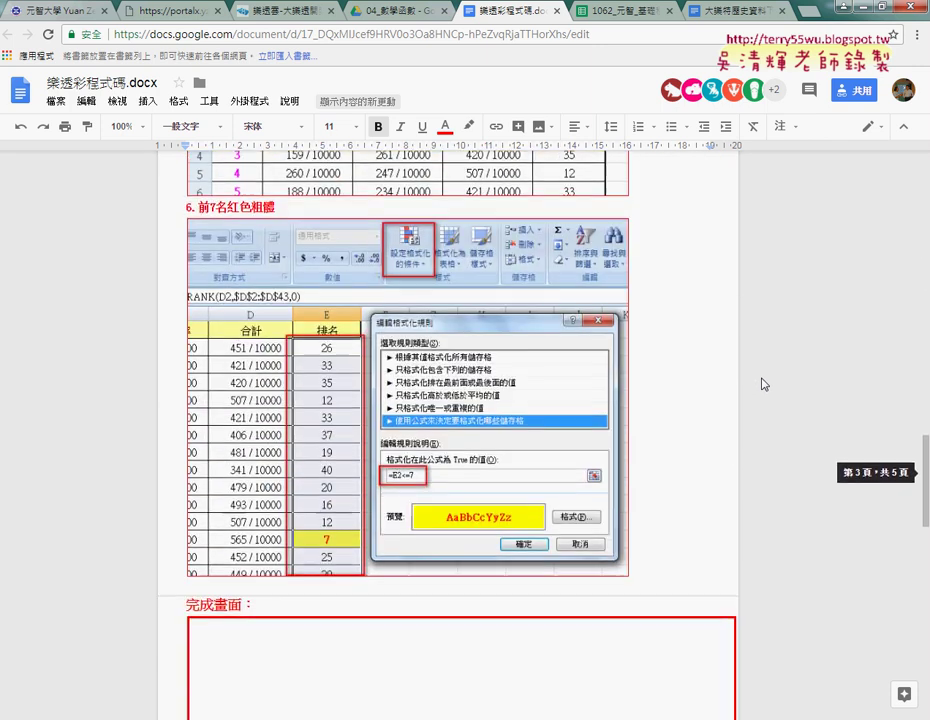
{"action": "scroll", "coordinate": [764, 383], "scroll_direction": "down", "scroll_amount": 4}
{"action": "scroll", "coordinate": [764, 383], "scroll_direction": "down", "scroll_amount": 2}
{"action": "scroll", "coordinate": [764, 384], "scroll_direction": "down", "scroll_amount": 2}
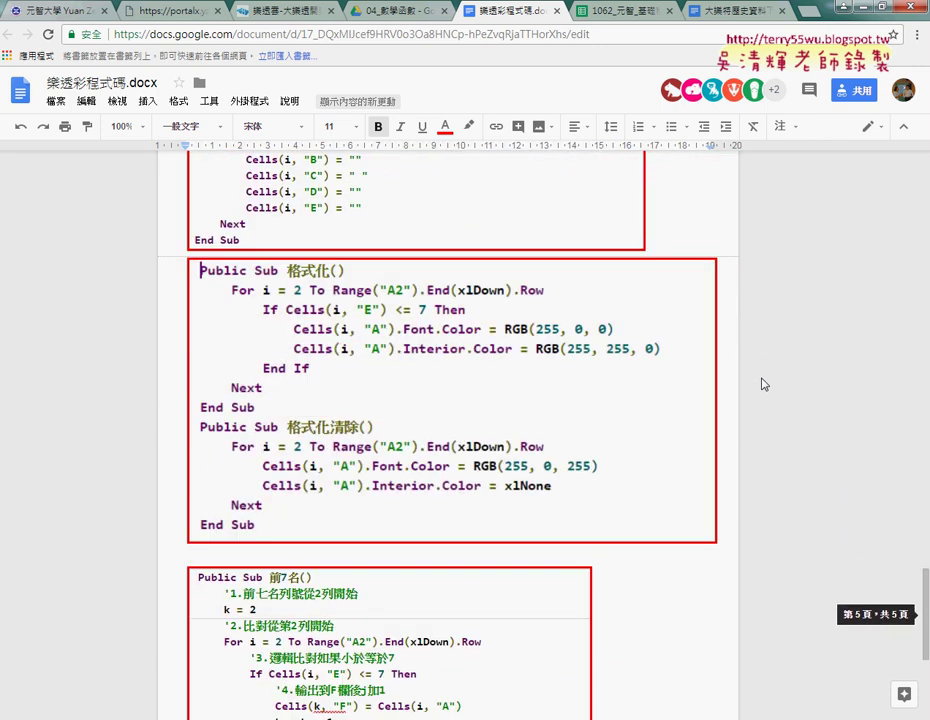
{"action": "scroll", "coordinate": [764, 384], "scroll_direction": "down", "scroll_amount": 4}
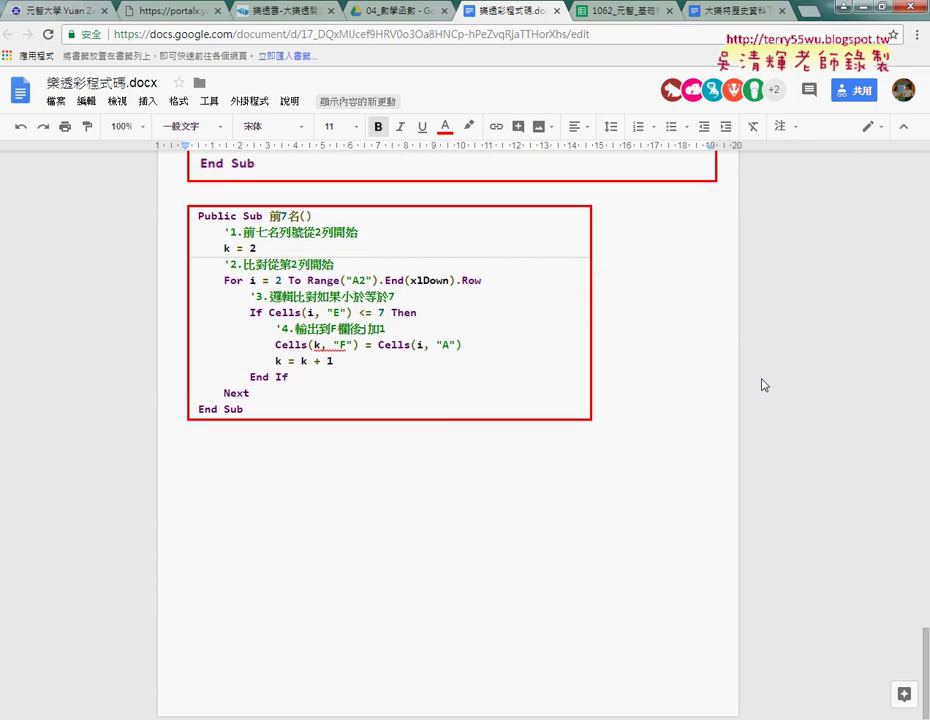
{"action": "scroll", "coordinate": [764, 384], "scroll_direction": "up", "scroll_amount": 5}
{"action": "scroll", "coordinate": [764, 384], "scroll_direction": "up", "scroll_amount": 5}
{"action": "scroll", "coordinate": [764, 384], "scroll_direction": "up", "scroll_amount": 5}
{"action": "scroll", "coordinate": [763, 385], "scroll_direction": "up", "scroll_amount": 4}
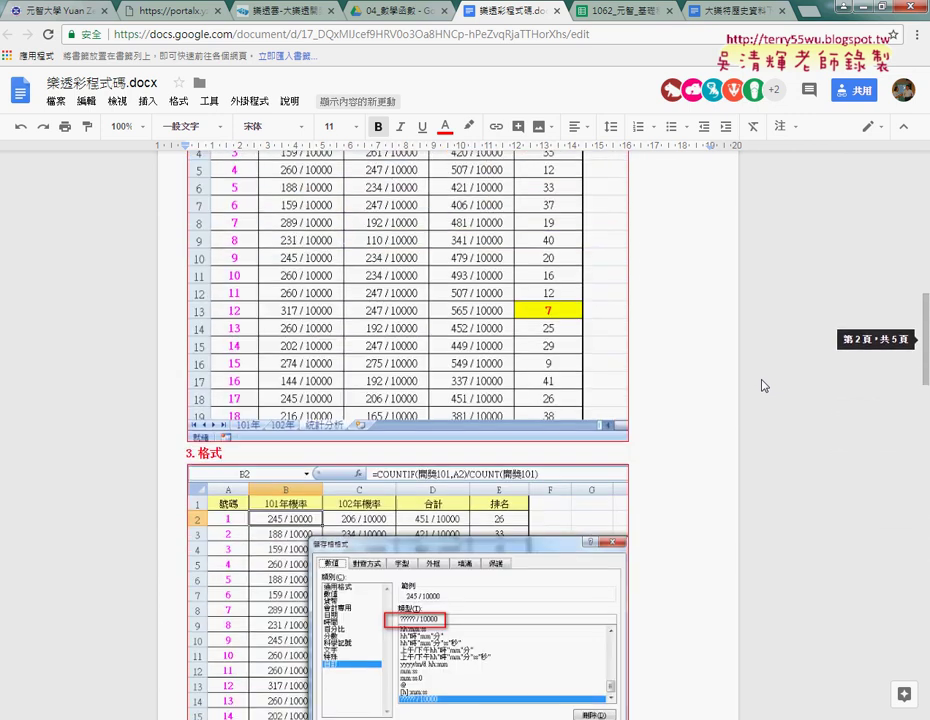
{"action": "scroll", "coordinate": [763, 385], "scroll_direction": "up", "scroll_amount": 5}
{"action": "scroll", "coordinate": [763, 385], "scroll_direction": "up", "scroll_amount": 3}
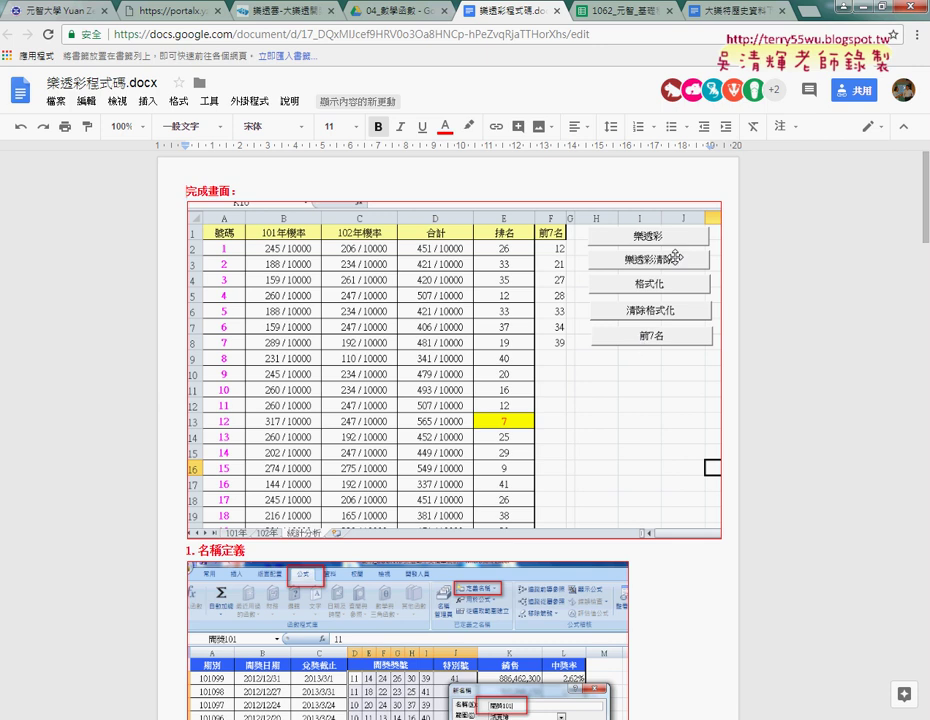
{"action": "left_click", "coordinate": [776, 237]}
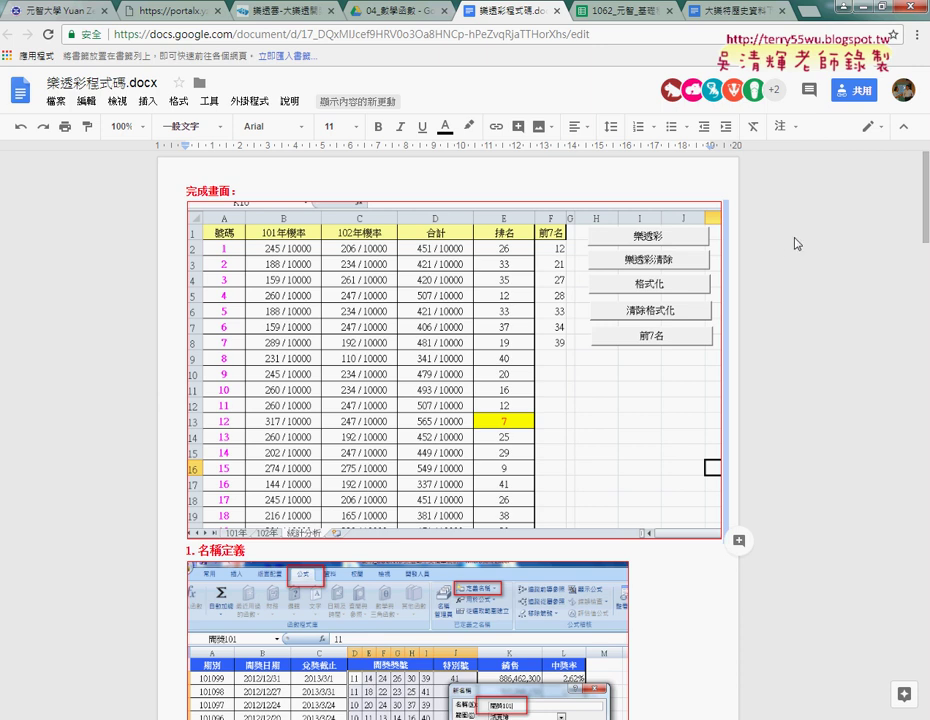
In the portal's 最新消息, expand the 第1次與第2次上課 post and follow its 完整影音 YouTube link
{"action": "left_click", "coordinate": [153, 16]}
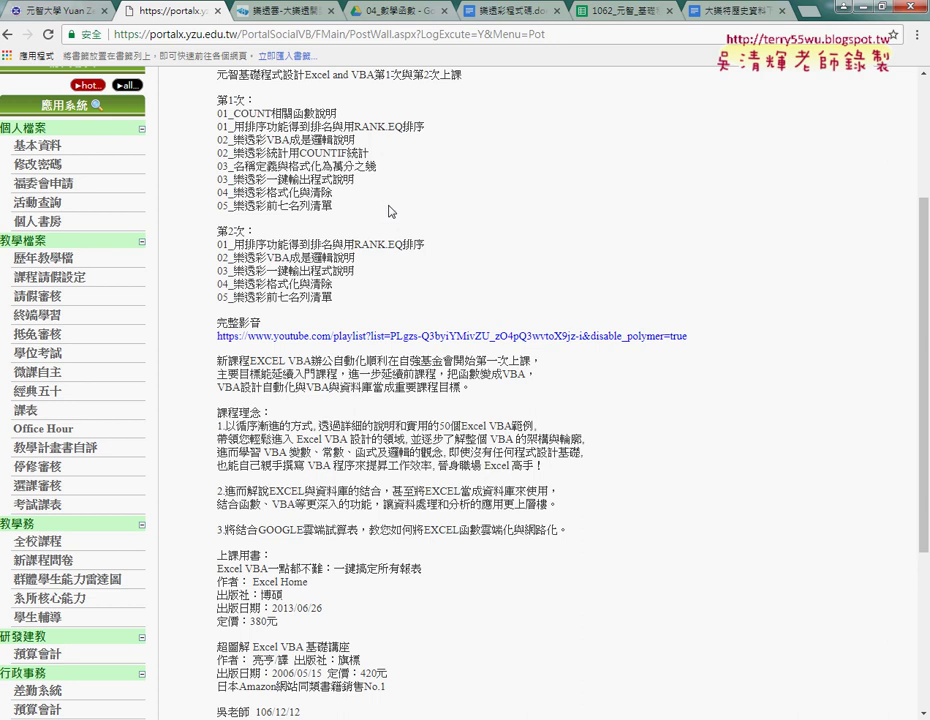
{"action": "scroll", "coordinate": [390, 211], "scroll_direction": "up", "scroll_amount": 4}
{"action": "left_click", "coordinate": [210, 172]}
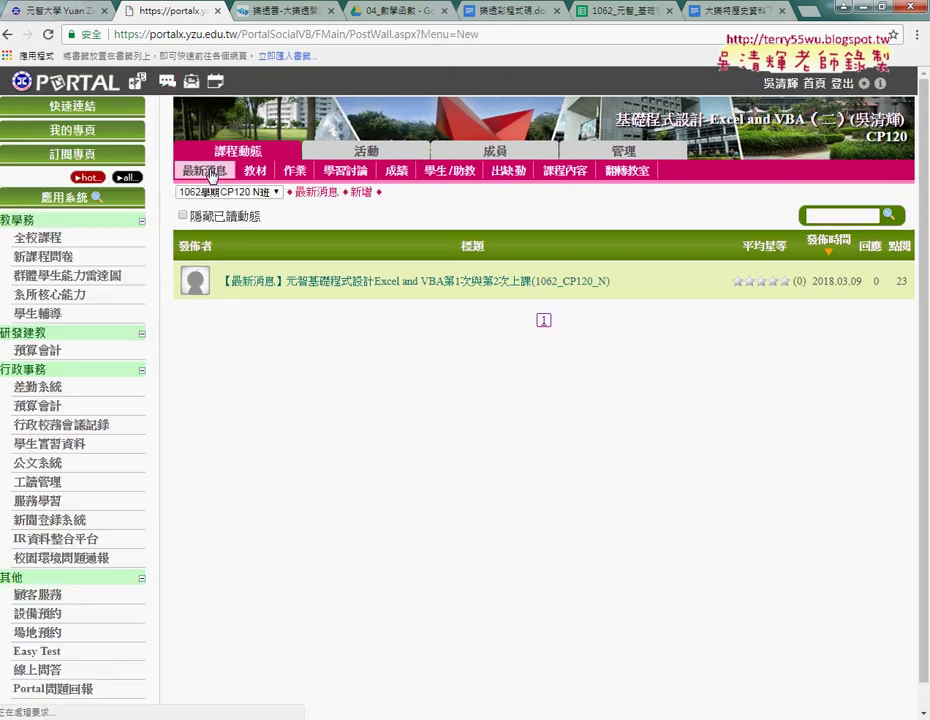
{"action": "left_click", "coordinate": [347, 282]}
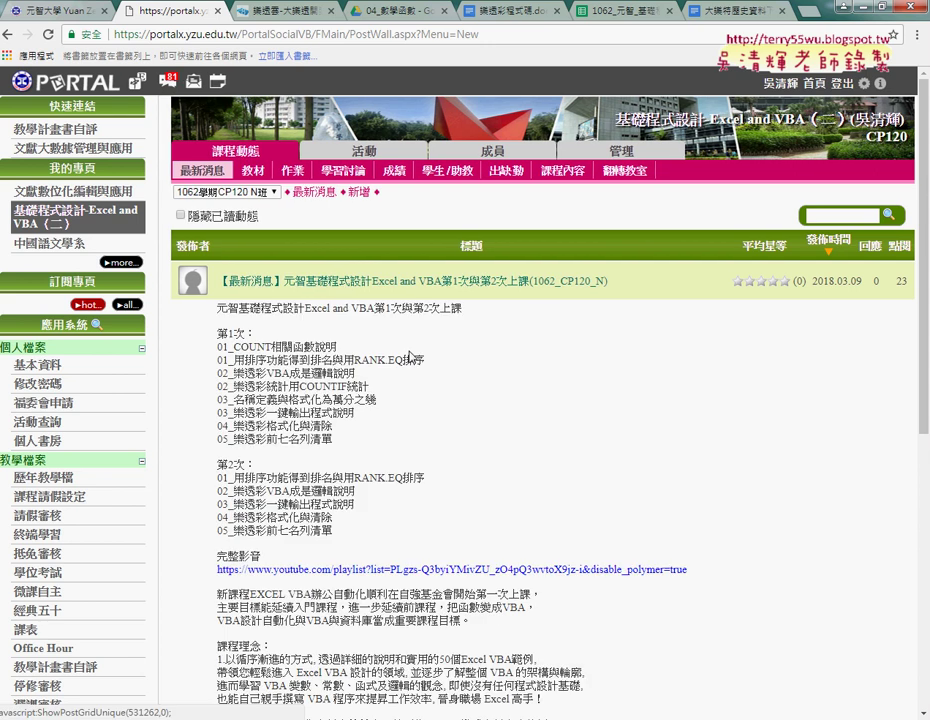
{"action": "scroll", "coordinate": [409, 355], "scroll_direction": "down", "scroll_amount": 1}
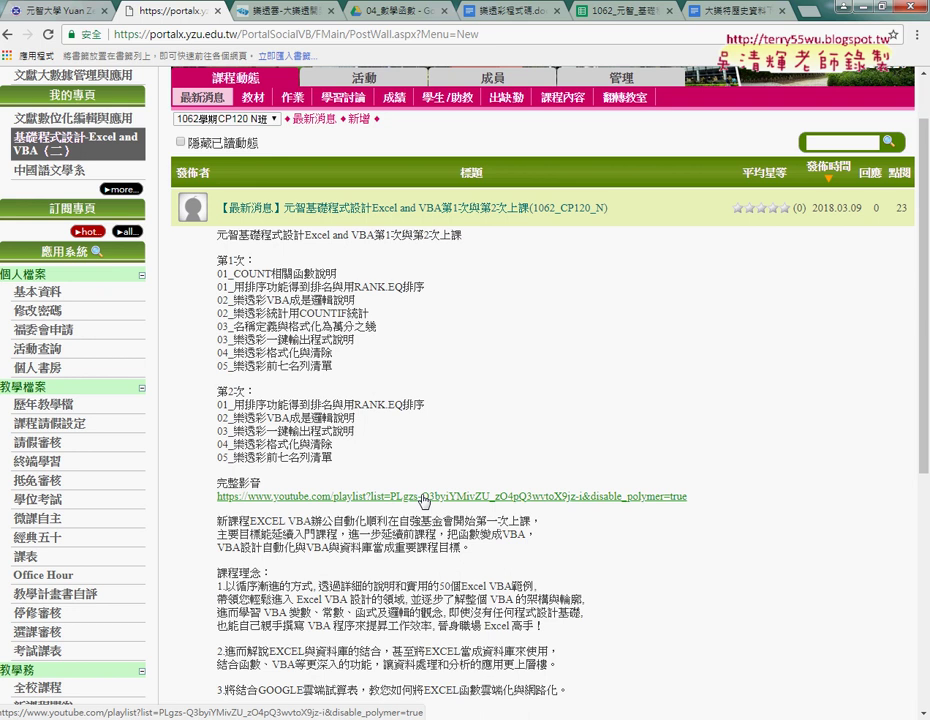
{"action": "left_click", "coordinate": [425, 497]}
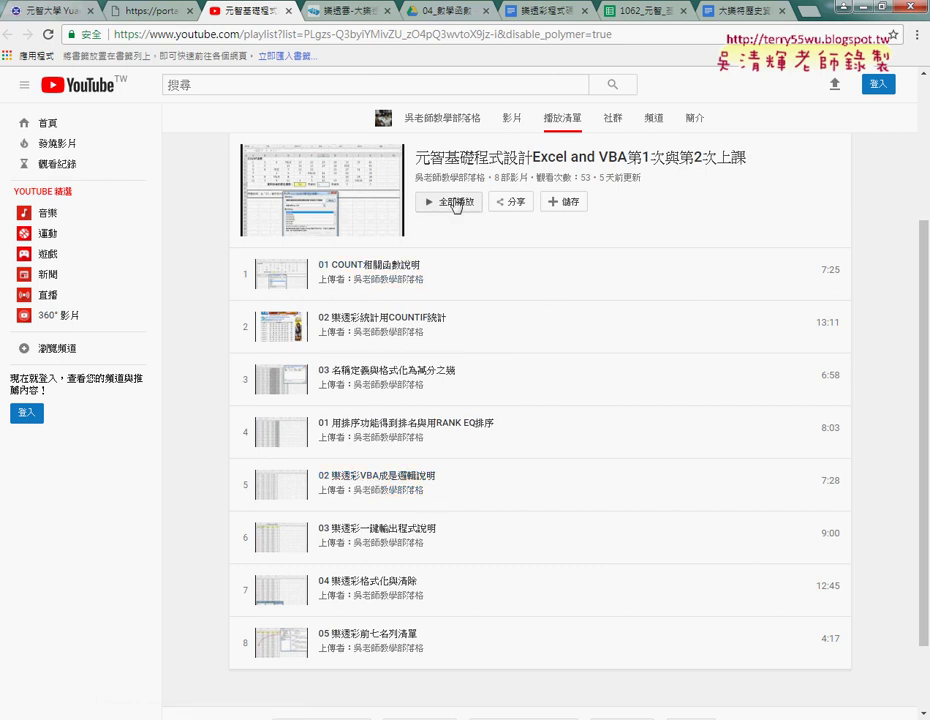
Highlight the lesson number 2 and the 53 view count, then return to the portal post
{"action": "double_click", "coordinate": [698, 157]}
{"action": "left_click_drag", "start_coordinate": [588, 176], "coordinate": [536, 177]}
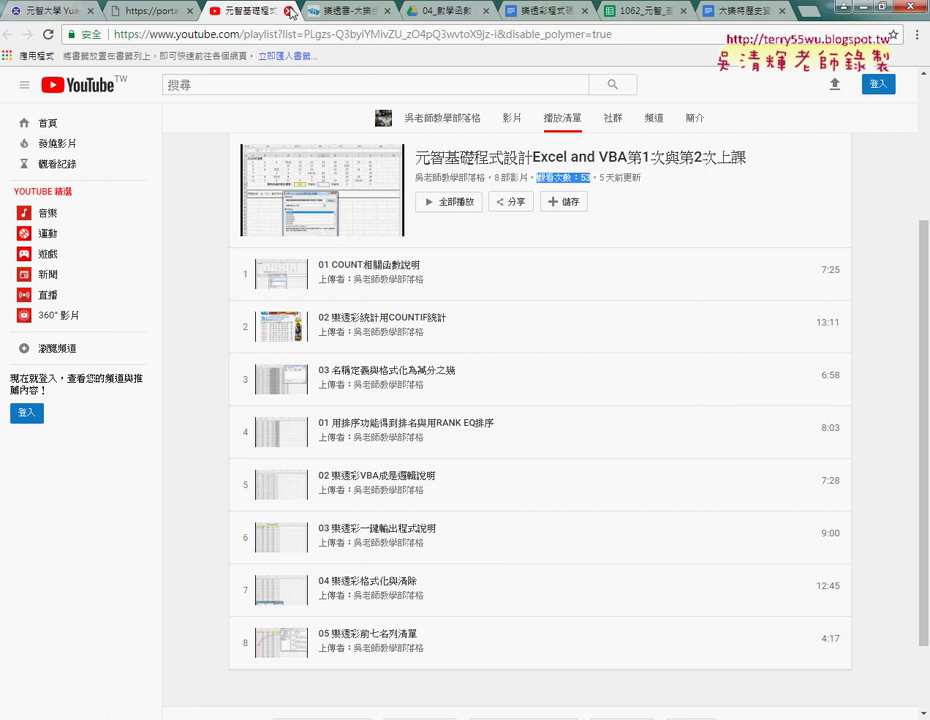
{"action": "left_click", "coordinate": [128, 13]}
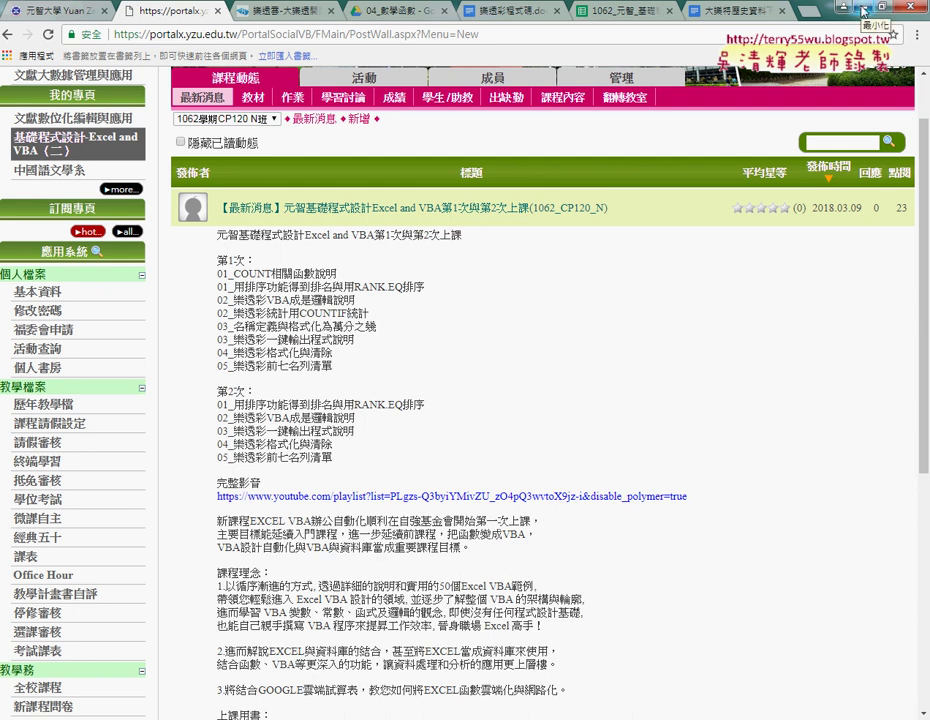
Switch to the 樂透雲 Big Lotto site and scroll down to the page links
{"action": "left_click", "coordinate": [275, 10]}
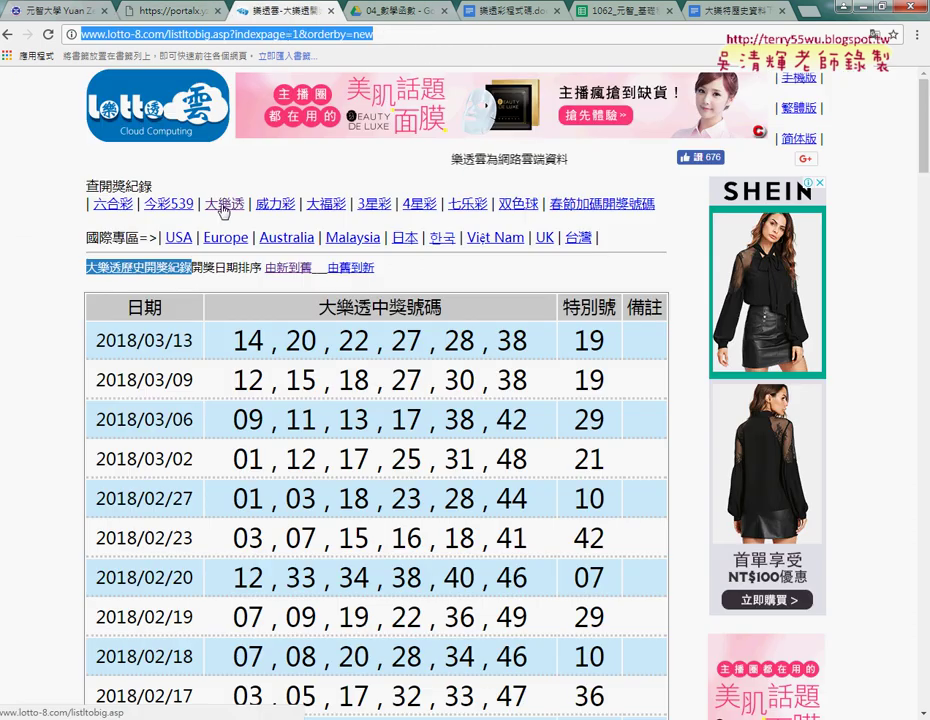
{"action": "scroll", "coordinate": [210, 314], "scroll_direction": "down", "scroll_amount": 3}
{"action": "scroll", "coordinate": [210, 315], "scroll_direction": "down", "scroll_amount": 4}
{"action": "scroll", "coordinate": [210, 314], "scroll_direction": "down", "scroll_amount": 4}
{"action": "scroll", "coordinate": [208, 307], "scroll_direction": "down", "scroll_amount": 6}
{"action": "scroll", "coordinate": [208, 307], "scroll_direction": "down", "scroll_amount": 7}
{"action": "scroll", "coordinate": [211, 299], "scroll_direction": "down", "scroll_amount": 7}
{"action": "scroll", "coordinate": [210, 297], "scroll_direction": "up", "scroll_amount": 2}
{"action": "scroll", "coordinate": [210, 297], "scroll_direction": "up", "scroll_amount": 4}
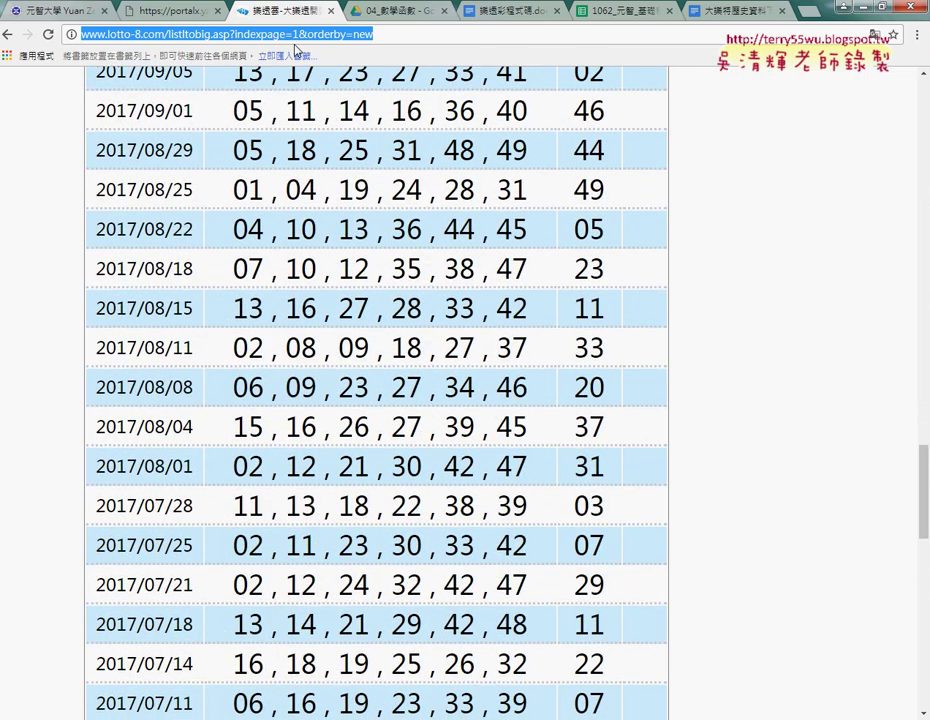
{"action": "scroll", "coordinate": [210, 248], "scroll_direction": "down", "scroll_amount": 2}
{"action": "scroll", "coordinate": [210, 246], "scroll_direction": "down", "scroll_amount": 6}
{"action": "scroll", "coordinate": [210, 245], "scroll_direction": "down", "scroll_amount": 4}
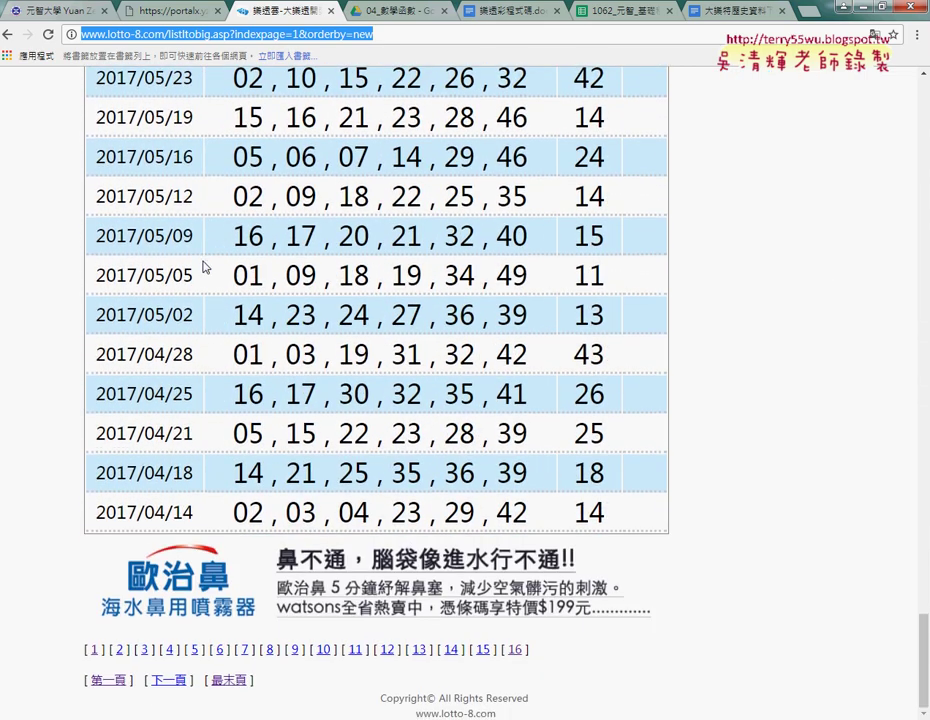
Load page [1] of the draw history and mark its address-bar URL with an underline and arrow
{"action": "left_click", "coordinate": [95, 651]}
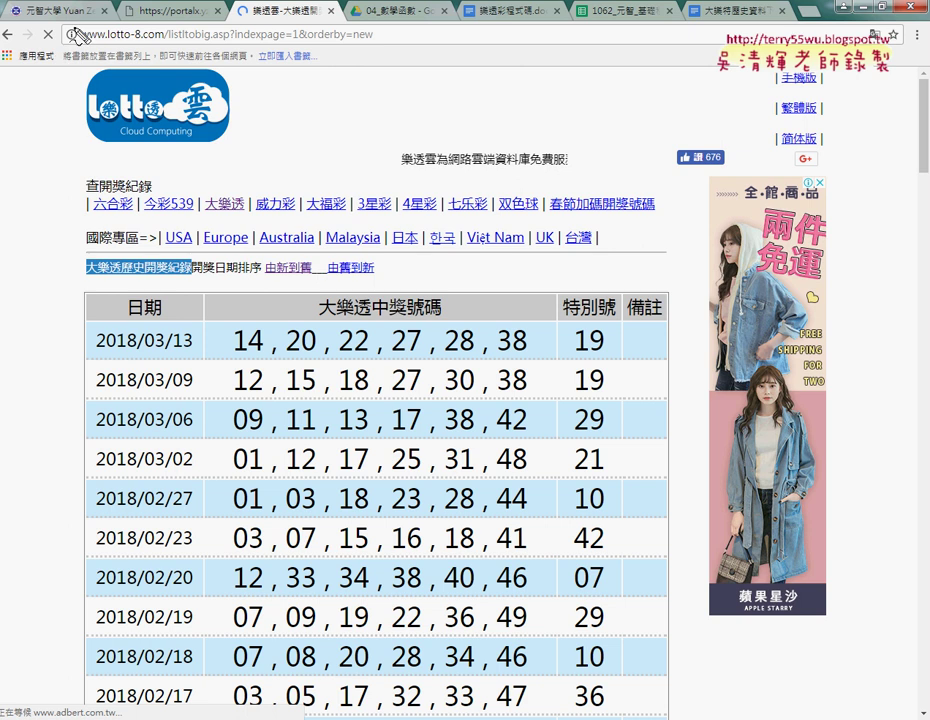
{"action": "left_click_drag", "start_coordinate": [74, 45], "coordinate": [380, 44]}
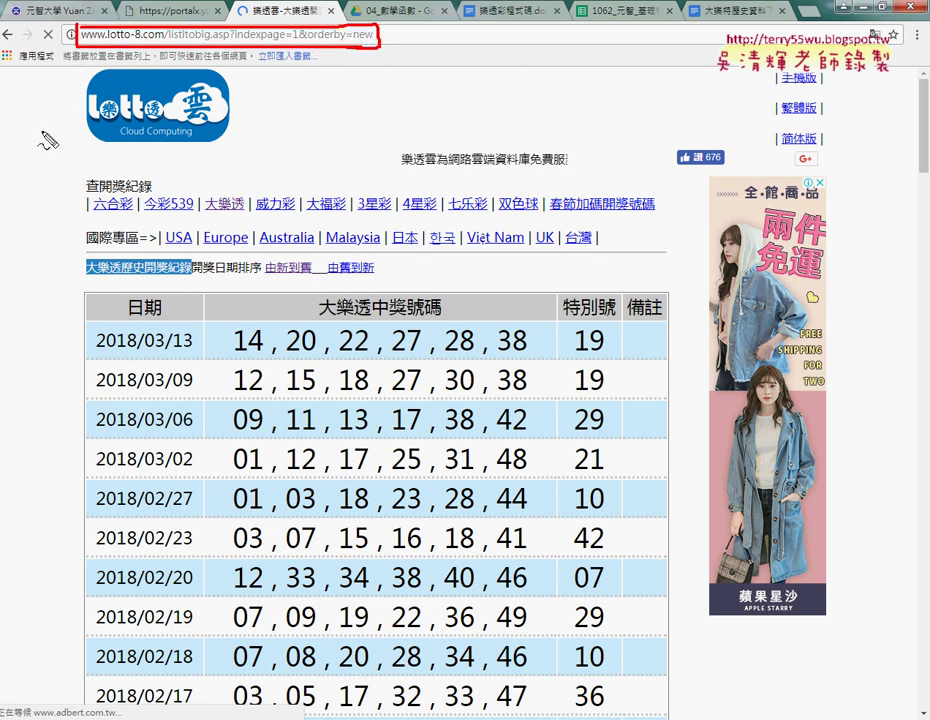
{"action": "left_click_drag", "start_coordinate": [41, 131], "coordinate": [105, 68]}
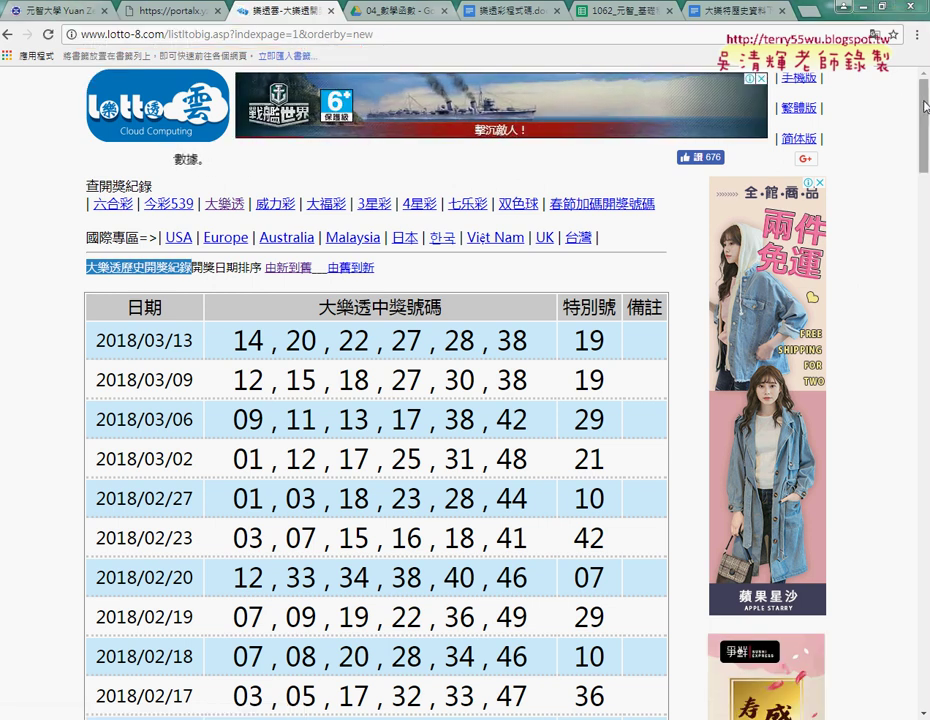
Open page [2] of the draw history, then change the URL's indexpage number to 1
{"action": "scroll", "coordinate": [432, 617], "scroll_direction": "down", "scroll_amount": 12}
{"action": "scroll", "coordinate": [432, 617], "scroll_direction": "down", "scroll_amount": 20}
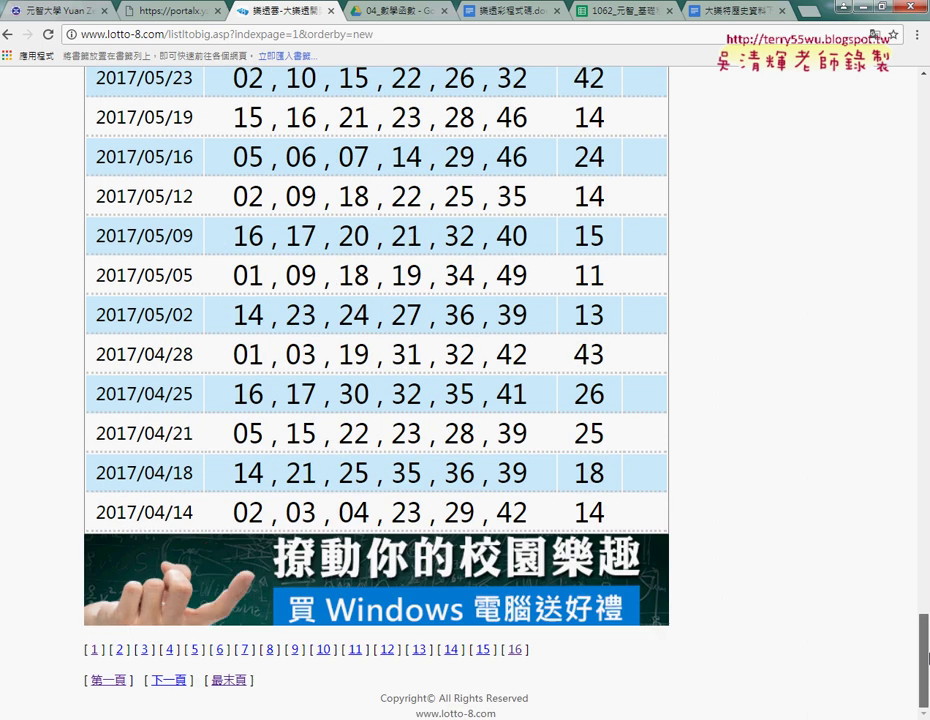
{"action": "left_click", "coordinate": [119, 650]}
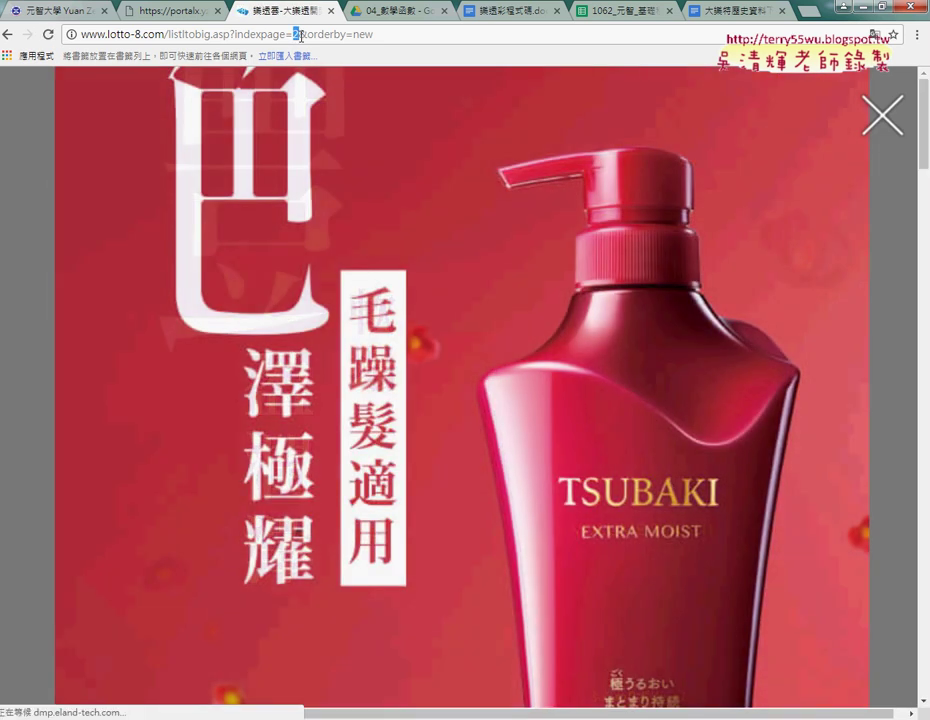
{"action": "double_click", "coordinate": [297, 35]}
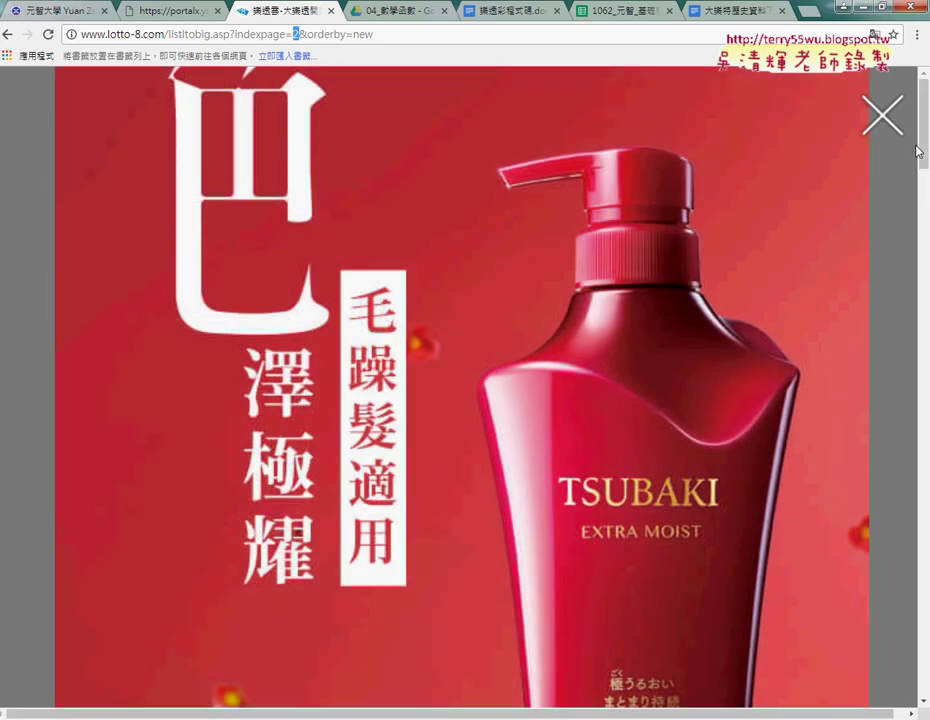
{"action": "type", "text": "1"}
{"action": "key", "text": "Return"}
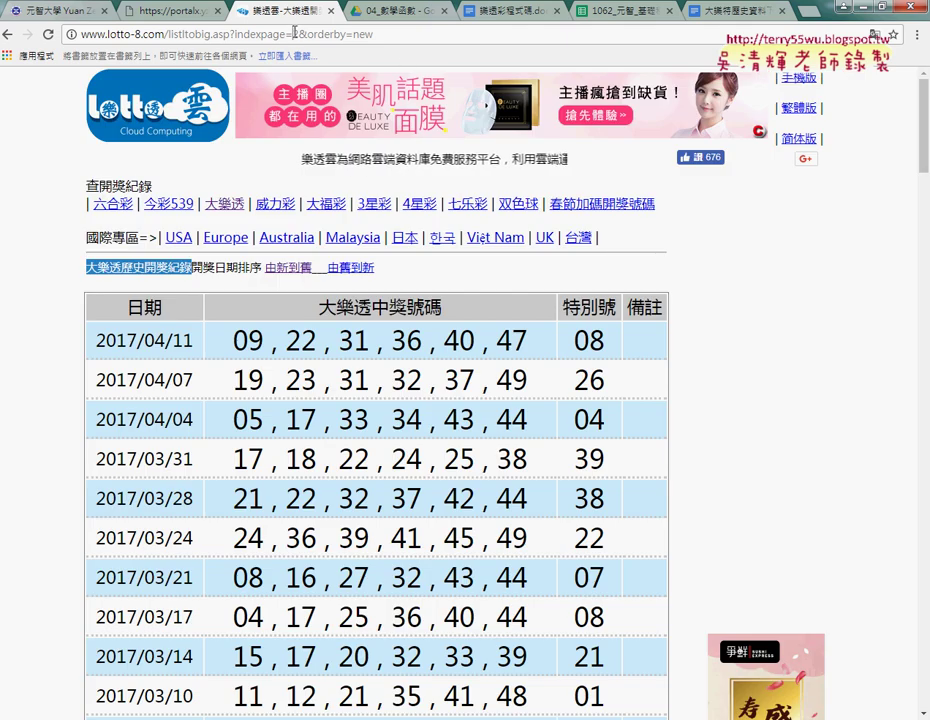
{"action": "type", "text": "2"}
{"action": "double_click", "coordinate": [297, 34]}
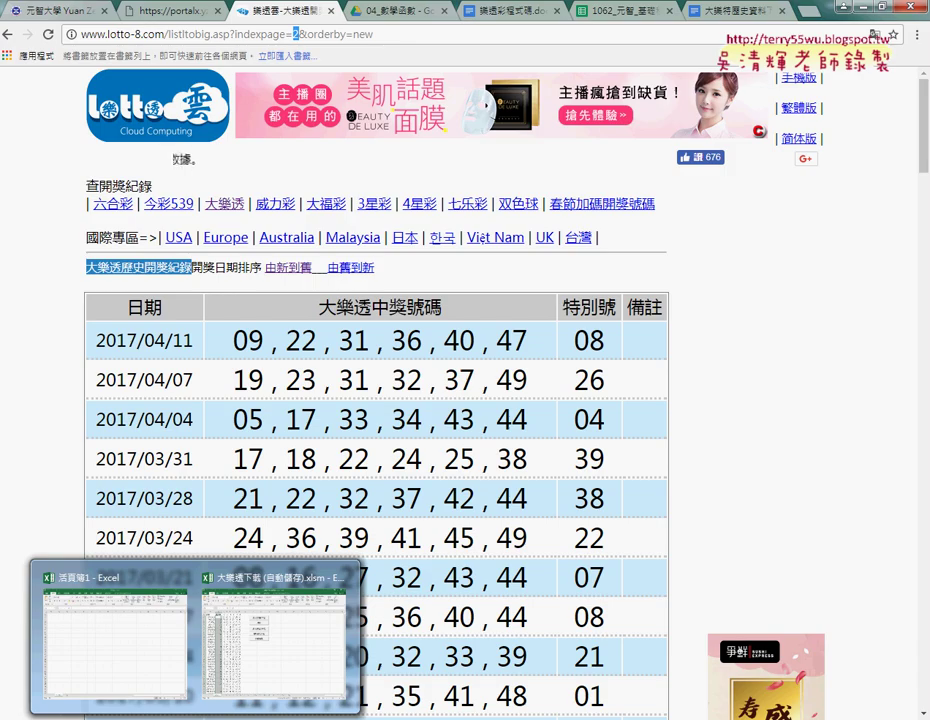
Clear Sheet1 and run 批次大樂透下載, ending the run-time error and rerunning the download
{"action": "left_click", "coordinate": [199, 455]}
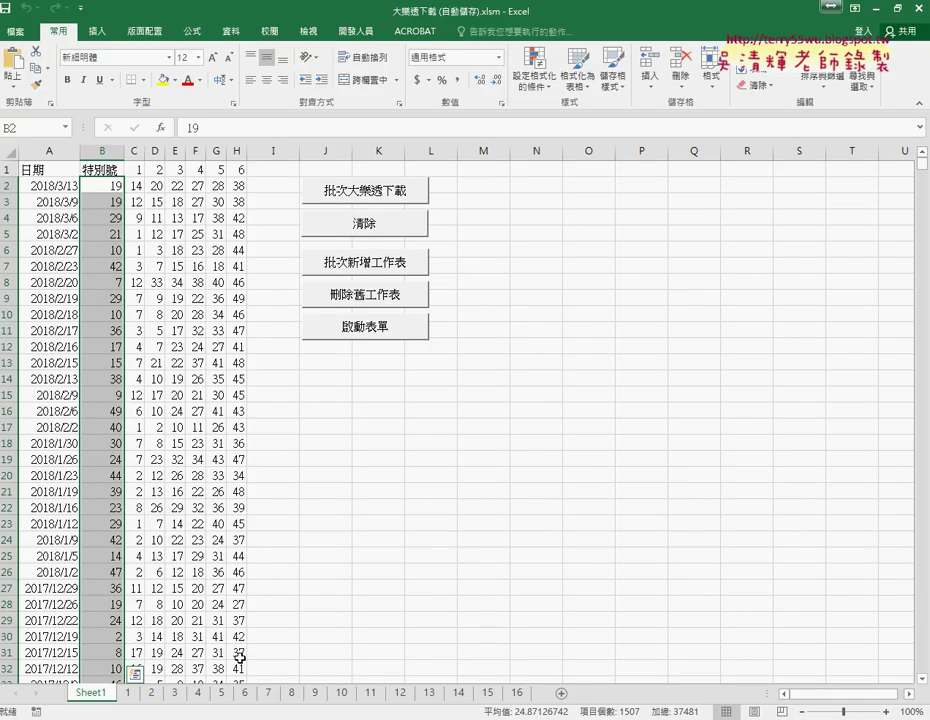
{"action": "left_click", "coordinate": [361, 228]}
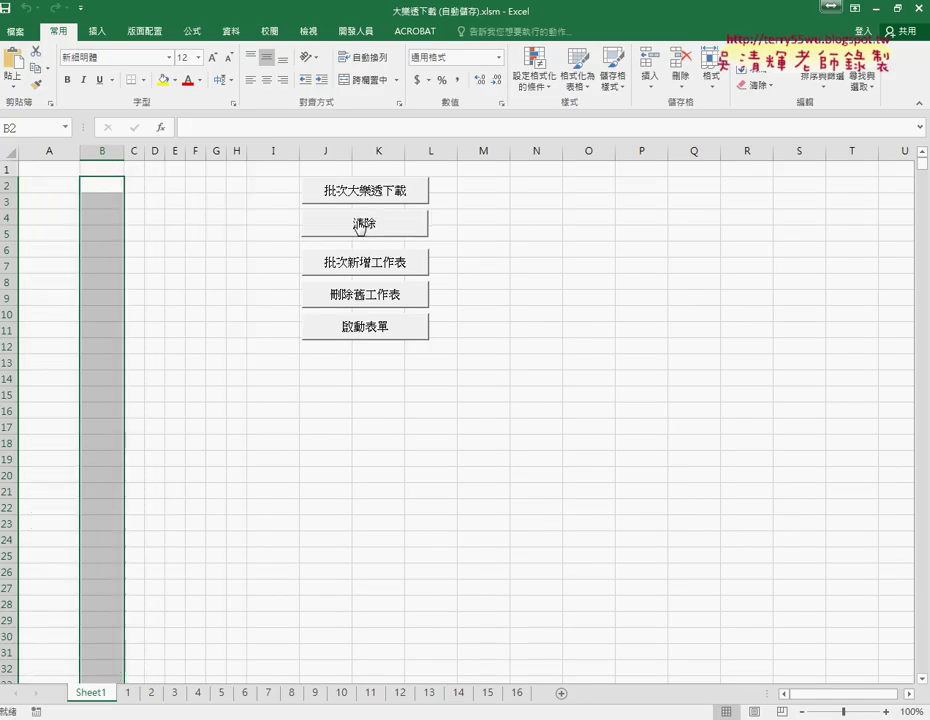
{"action": "left_click", "coordinate": [520, 233]}
{"action": "left_click", "coordinate": [386, 204]}
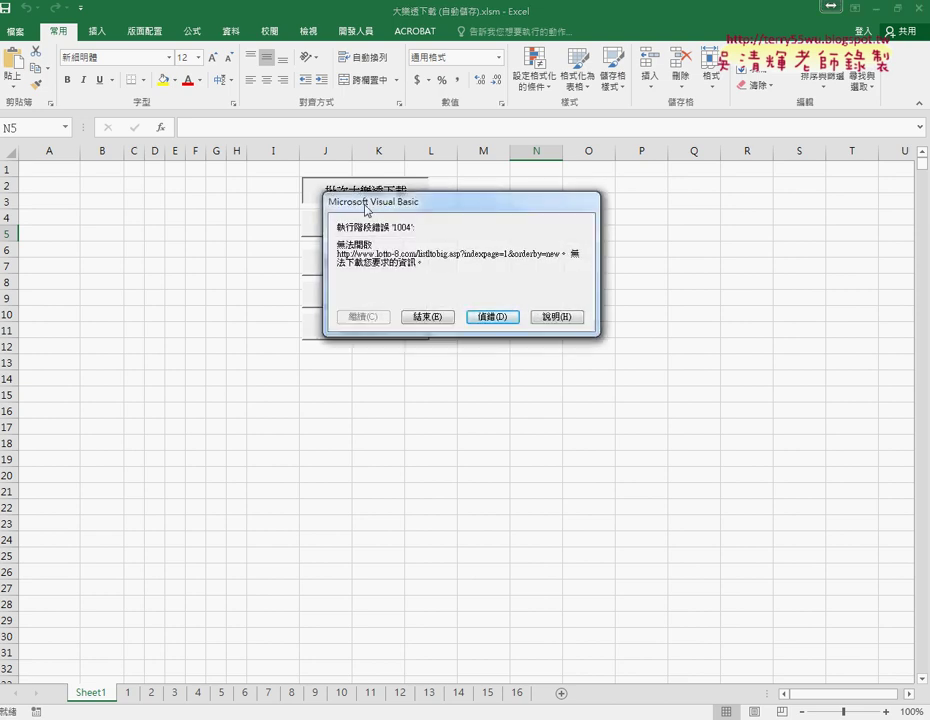
{"action": "left_click", "coordinate": [445, 317]}
{"action": "left_click", "coordinate": [589, 328]}
{"action": "left_click", "coordinate": [518, 410]}
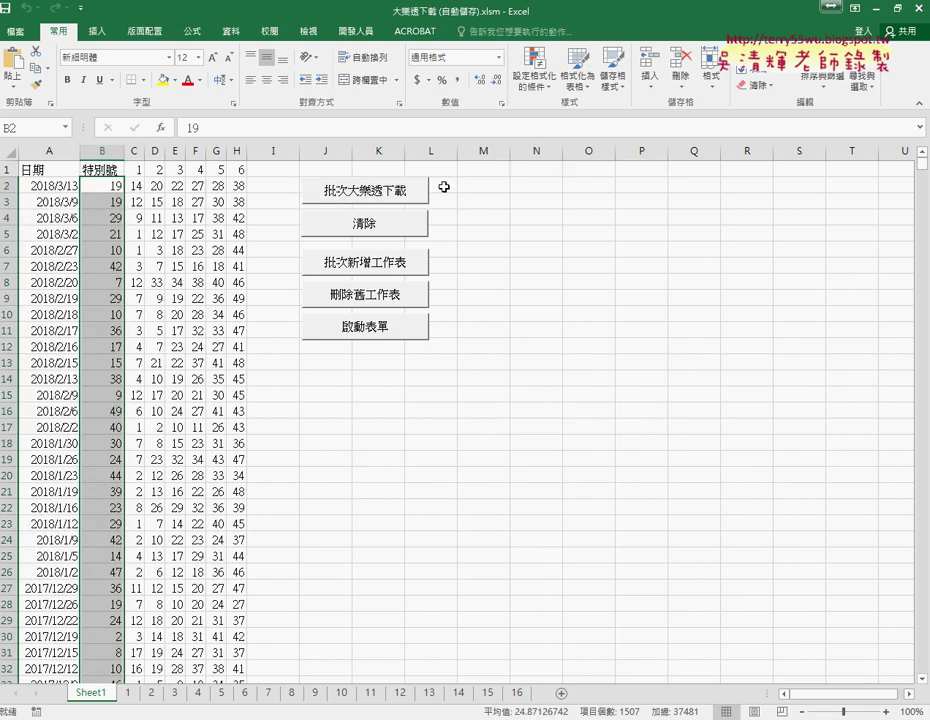
Jump down column A with Ctrl+Down to confirm the last draw sits on row 1508
{"action": "scroll", "coordinate": [110, 243], "scroll_direction": "down", "scroll_amount": 12}
{"action": "scroll", "coordinate": [111, 244], "scroll_direction": "down", "scroll_amount": 7}
{"action": "scroll", "coordinate": [110, 243], "scroll_direction": "down", "scroll_amount": 5}
{"action": "scroll", "coordinate": [114, 243], "scroll_direction": "down", "scroll_amount": 5}
{"action": "left_click", "coordinate": [69, 266]}
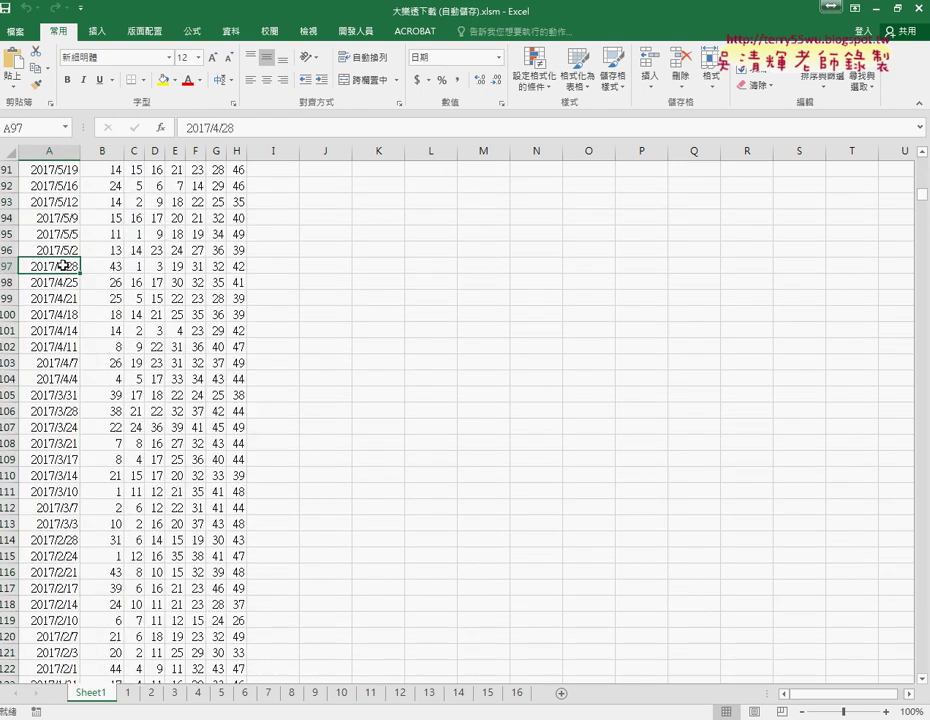
{"action": "key", "text": "ctrl+Down"}
{"action": "scroll", "coordinate": [115, 340], "scroll_direction": "down", "scroll_amount": 3}
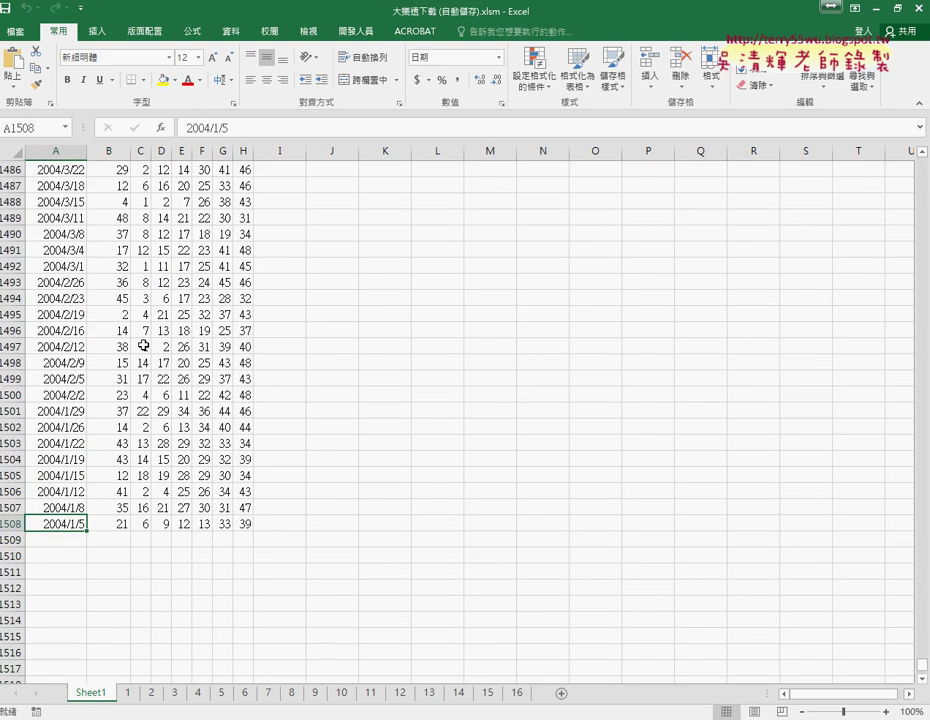
{"action": "left_click", "coordinate": [10, 523]}
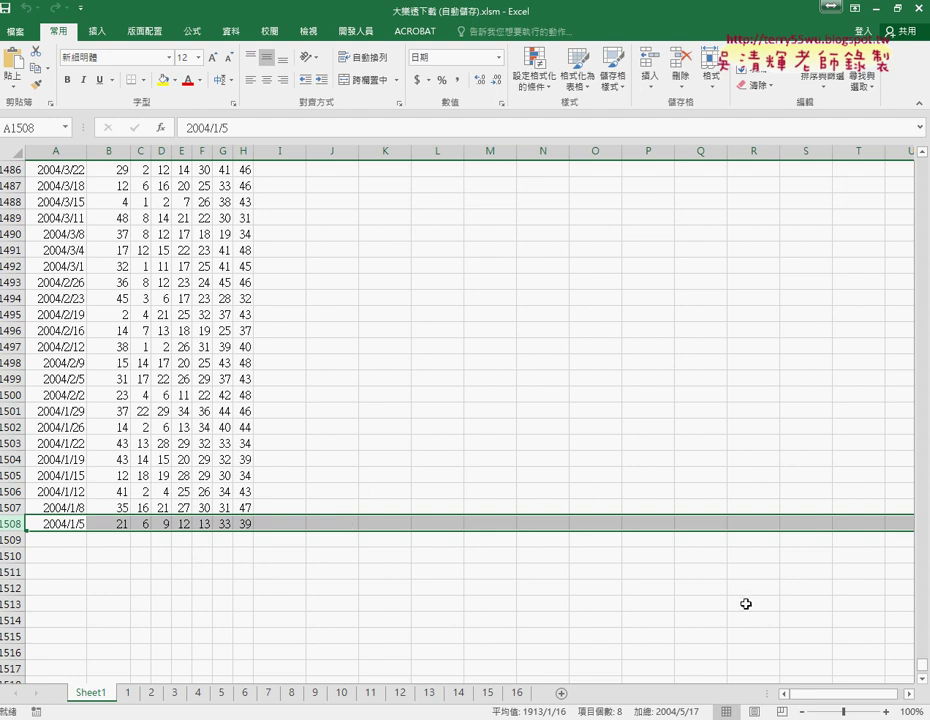
Clear Sheet1, rerun 批次大樂透下載, and choose 偵錯 on the error 1004 dialog
{"action": "left_click_drag", "start_coordinate": [922, 668], "coordinate": [922, 162]}
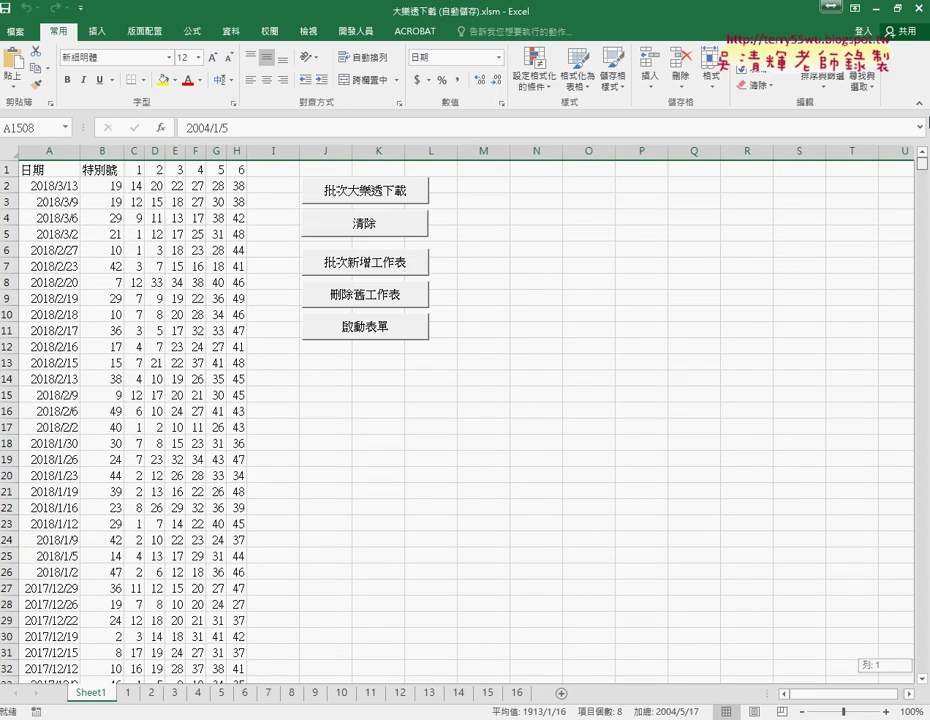
{"action": "left_click", "coordinate": [408, 233]}
{"action": "left_click", "coordinate": [382, 192]}
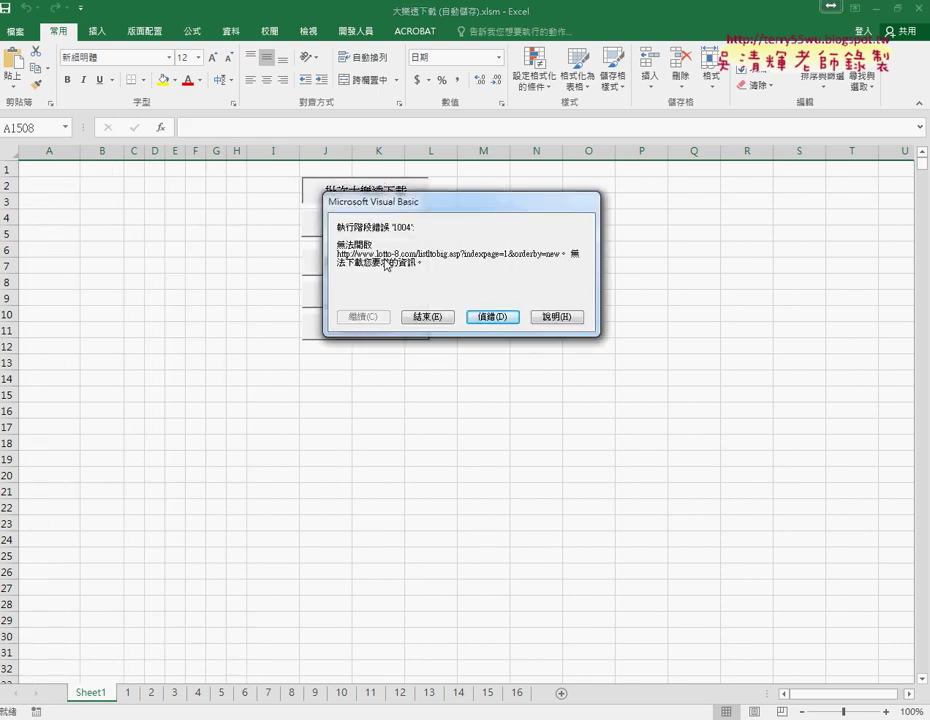
{"action": "left_click", "coordinate": [495, 318]}
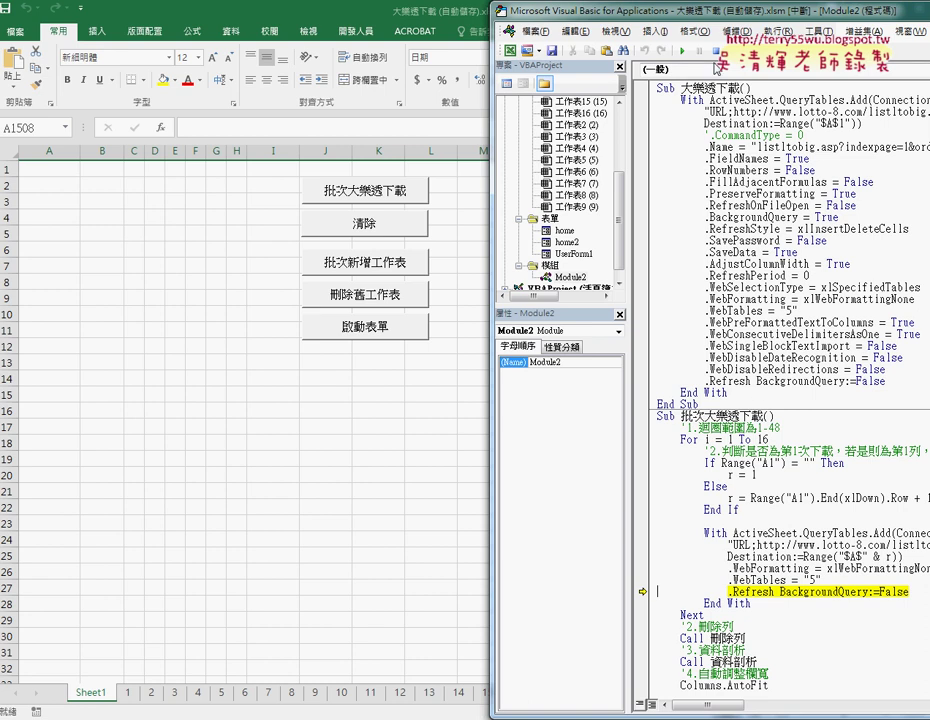
Continue the halted Module2 macro and return to Excel as Sheet1 refills from 2018/3/13
{"action": "left_click", "coordinate": [520, 48]}
{"action": "left_click", "coordinate": [415, 194]}
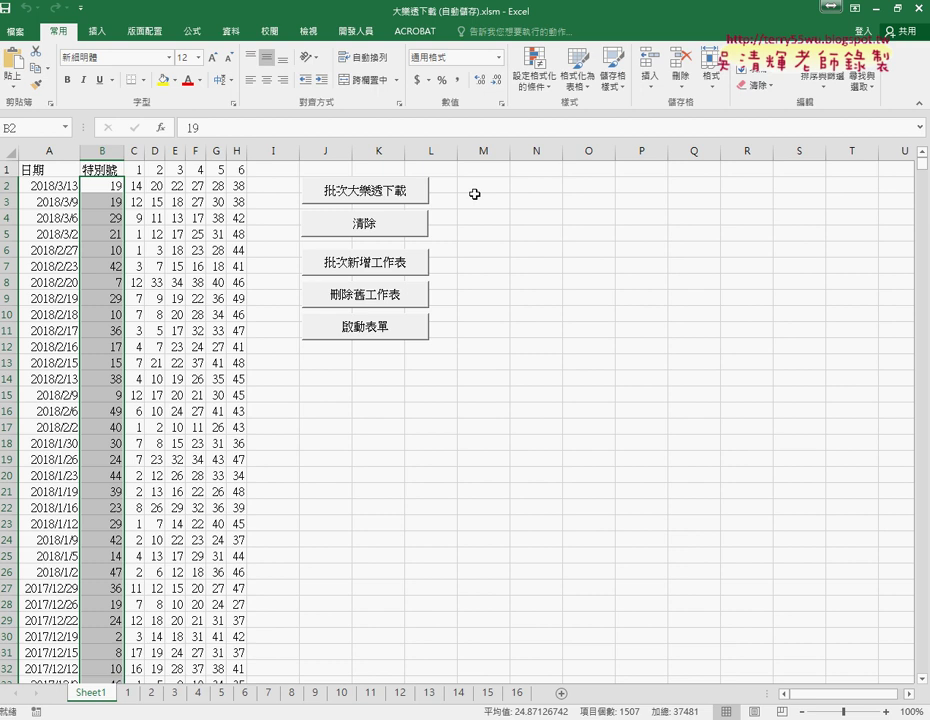
Clear Sheet1, delete old sheets 1–16, rerun 批次大樂透下載, then debug the error and resume with F5
{"action": "left_click", "coordinate": [366, 233]}
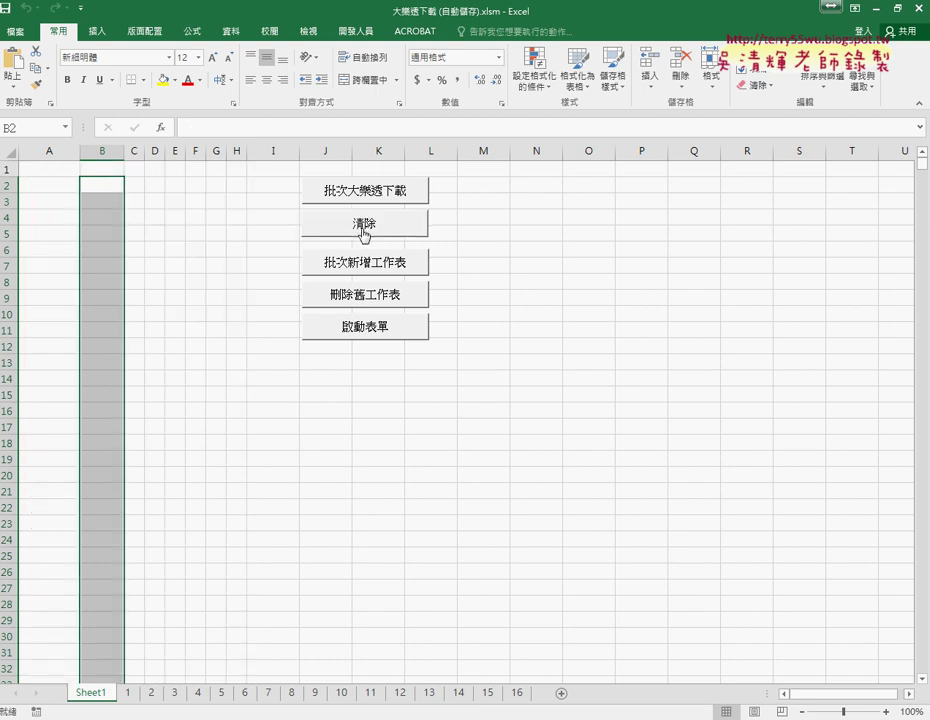
{"action": "left_click", "coordinate": [411, 303]}
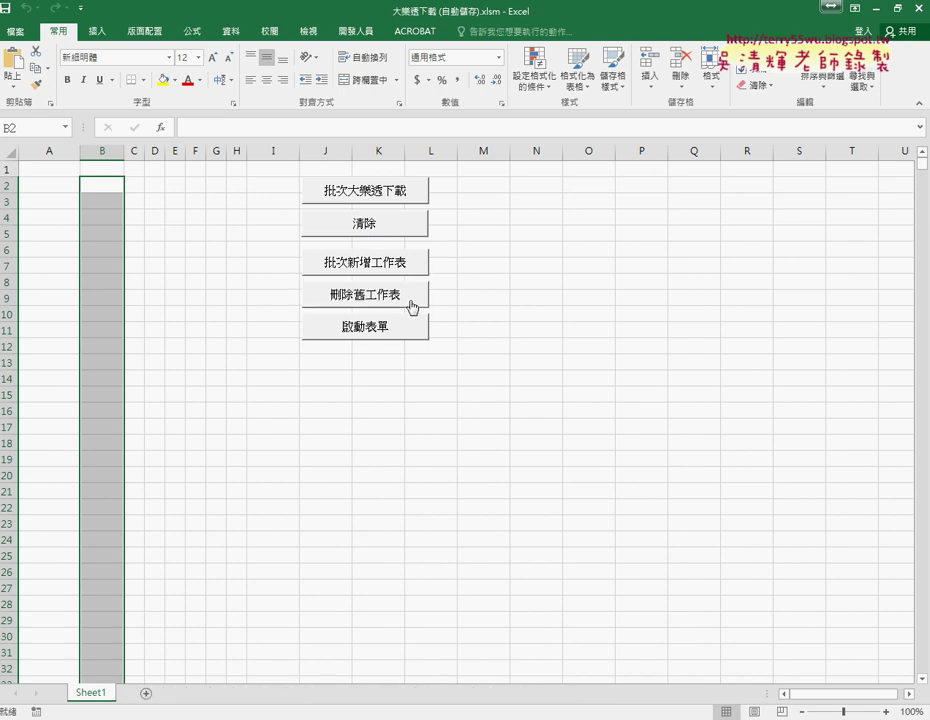
{"action": "left_click", "coordinate": [468, 283]}
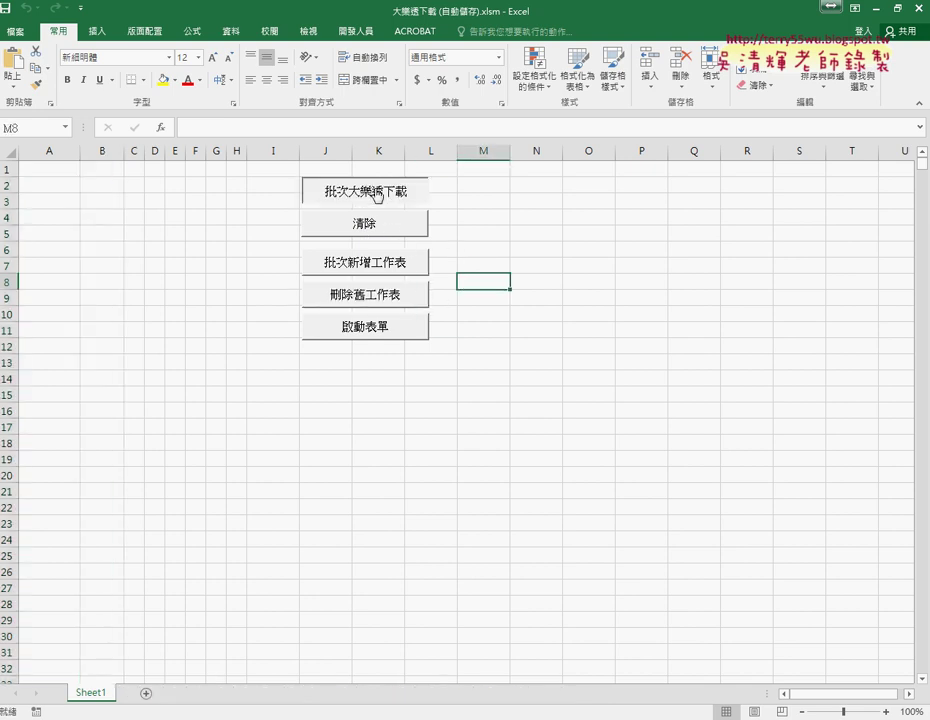
{"action": "left_click", "coordinate": [405, 190]}
{"action": "left_click", "coordinate": [492, 316]}
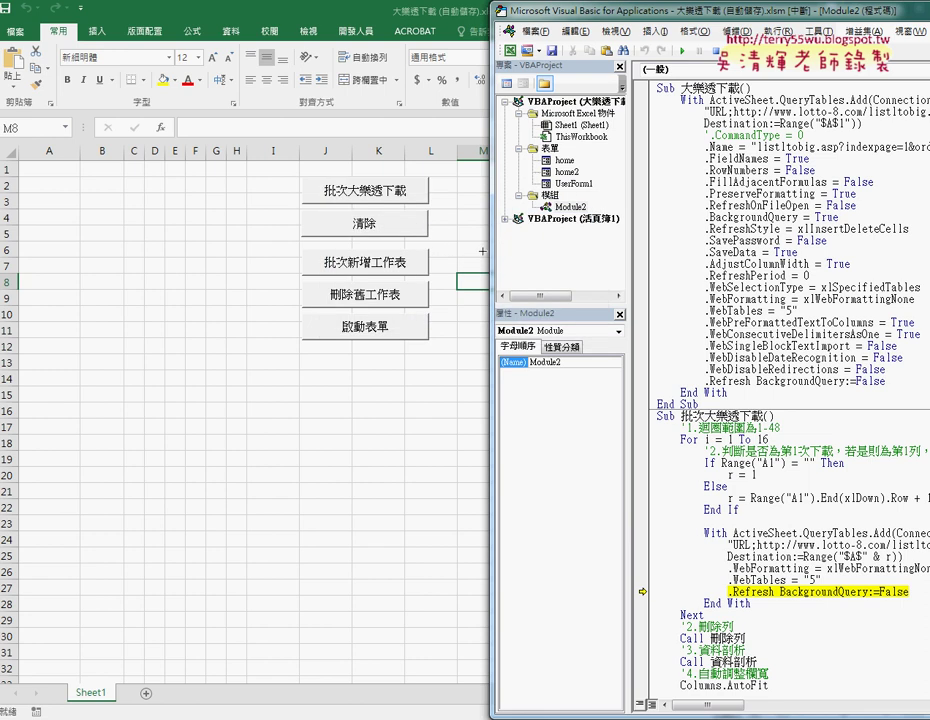
{"action": "key", "text": "F5"}
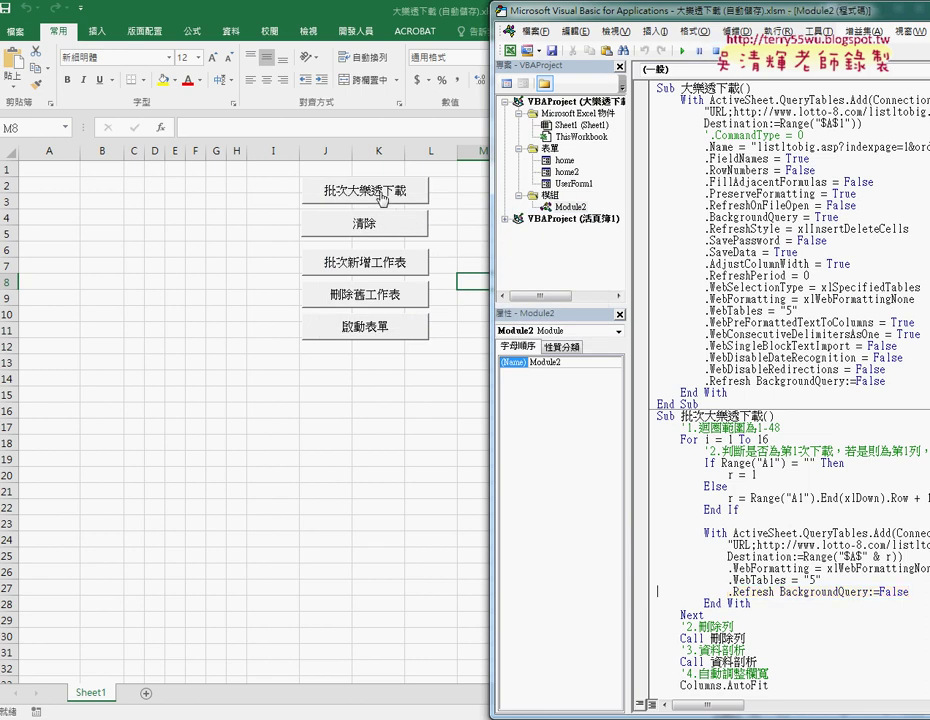
{"action": "left_click", "coordinate": [376, 190]}
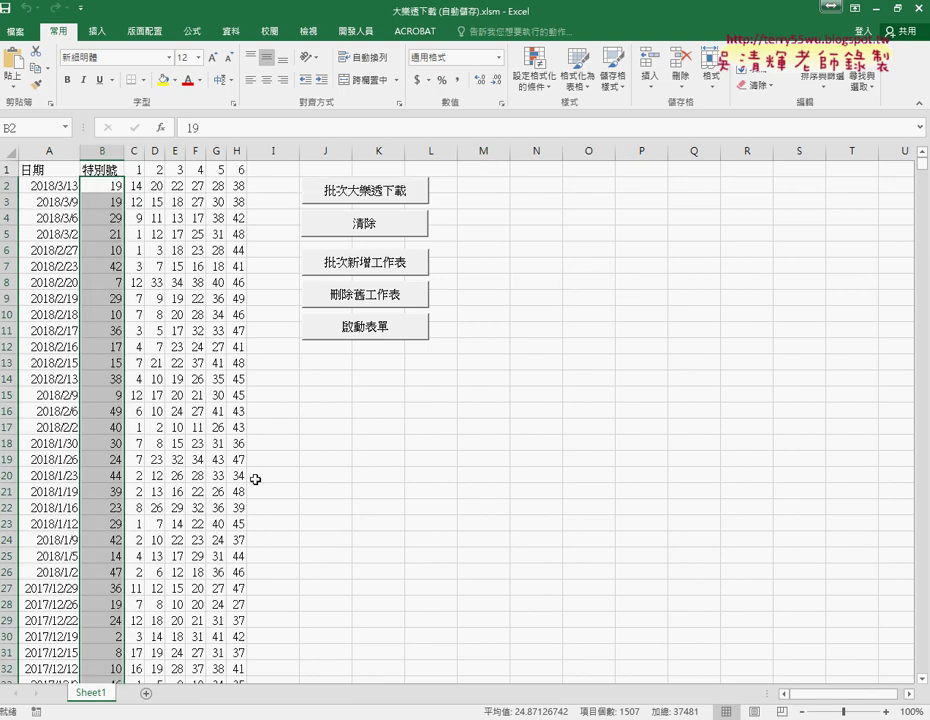
{"action": "left_click", "coordinate": [372, 264]}
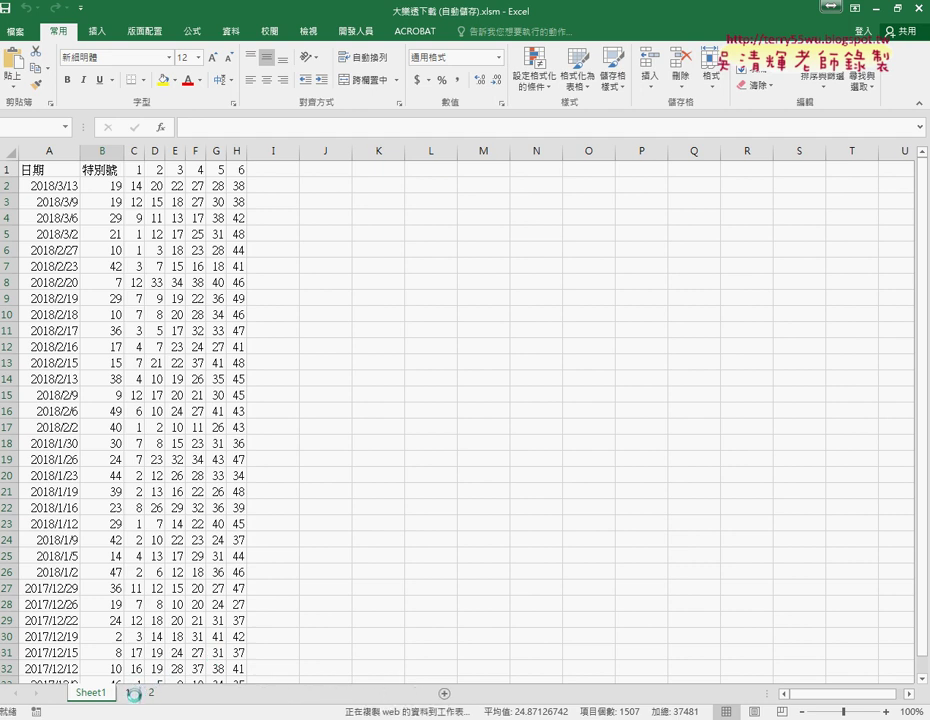
{"action": "left_click", "coordinate": [131, 695]}
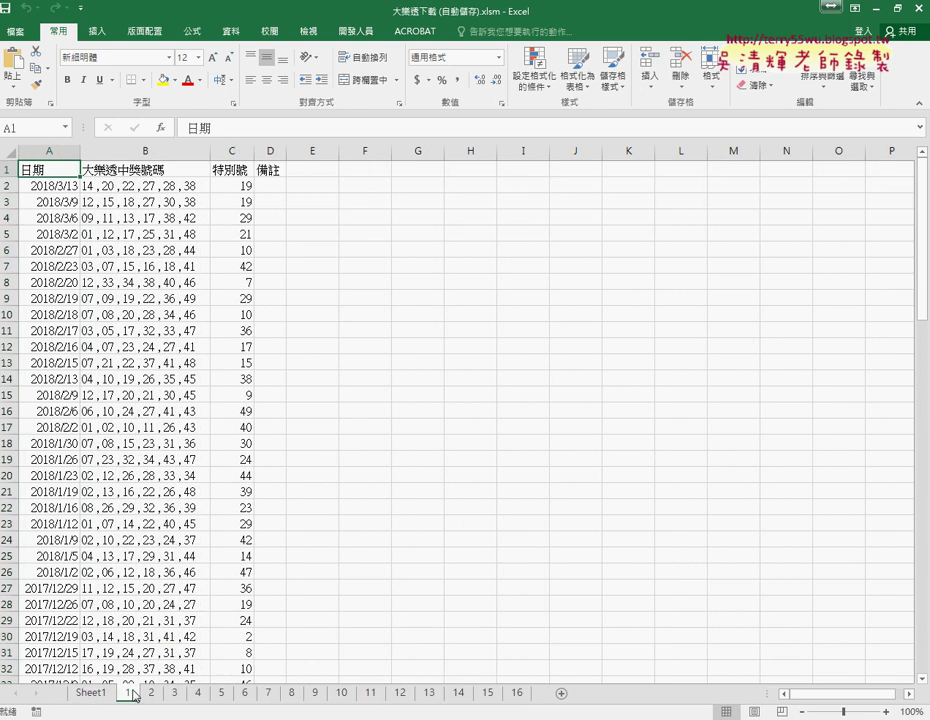
{"action": "scroll", "coordinate": [139, 514], "scroll_direction": "down", "scroll_amount": 9}
{"action": "scroll", "coordinate": [139, 514], "scroll_direction": "down", "scroll_amount": 9}
{"action": "scroll", "coordinate": [139, 514], "scroll_direction": "up", "scroll_amount": 5}
{"action": "scroll", "coordinate": [139, 514], "scroll_direction": "up", "scroll_amount": 11}
{"action": "scroll", "coordinate": [100, 387], "scroll_direction": "up", "scroll_amount": 2}
{"action": "left_click", "coordinate": [90, 692]}
{"action": "left_click", "coordinate": [365, 300]}
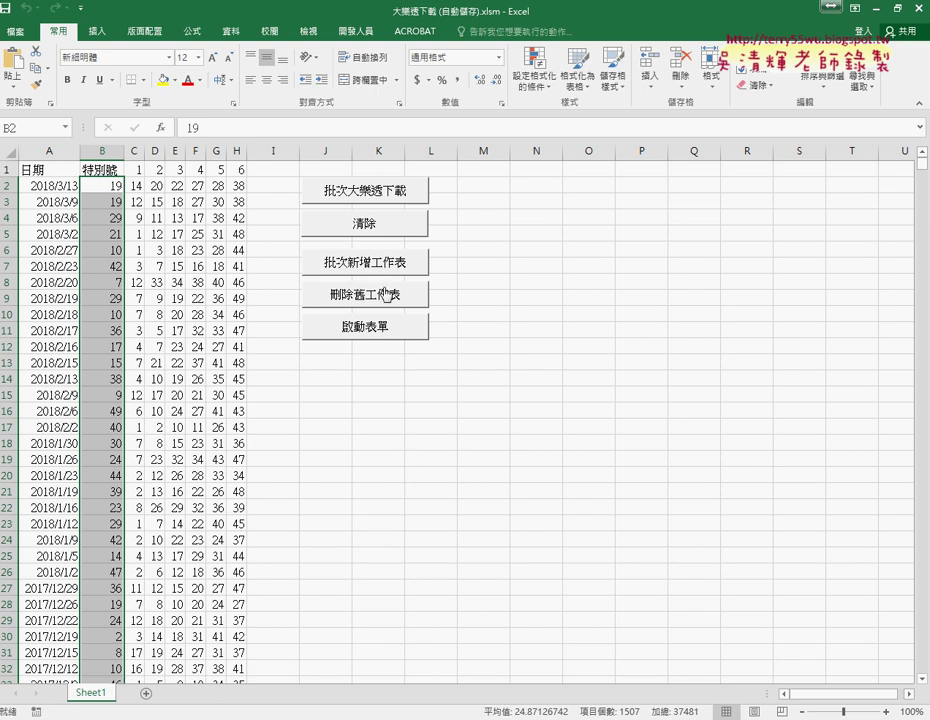
Run 啟動表單 to download into sheets 1–16 with the 下載進度 form, then clear Sheet1
{"action": "left_click", "coordinate": [378, 327]}
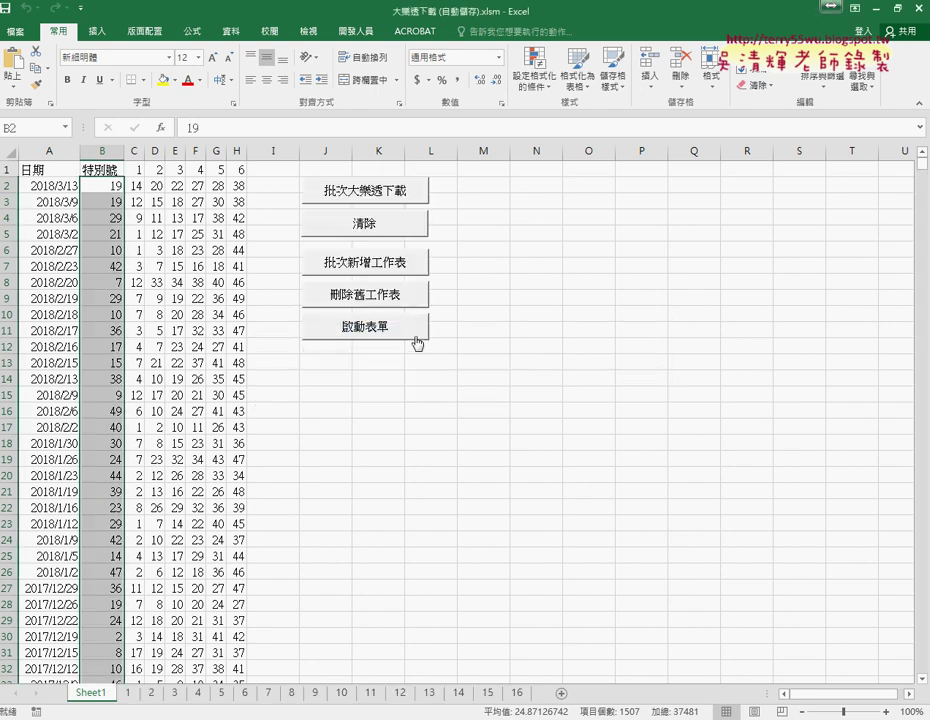
{"action": "left_click", "coordinate": [386, 326]}
{"action": "left_click", "coordinate": [396, 230]}
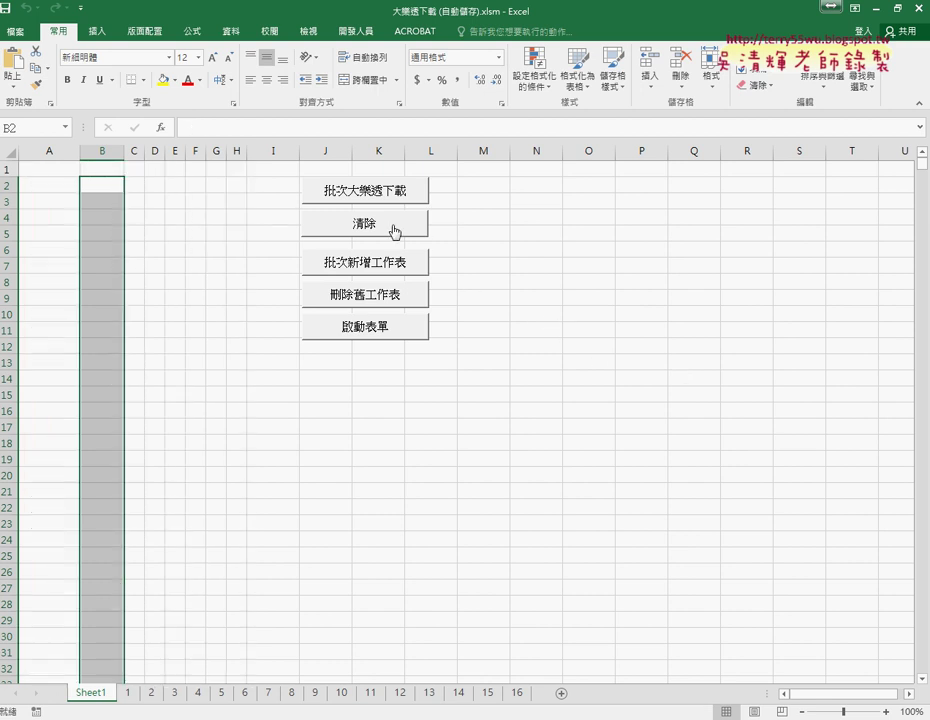
Switch to blank workbook 活頁簿1, view the File > 新增 page, then go back to 工作表1
{"action": "mouse_move", "coordinate": [244, 676]}
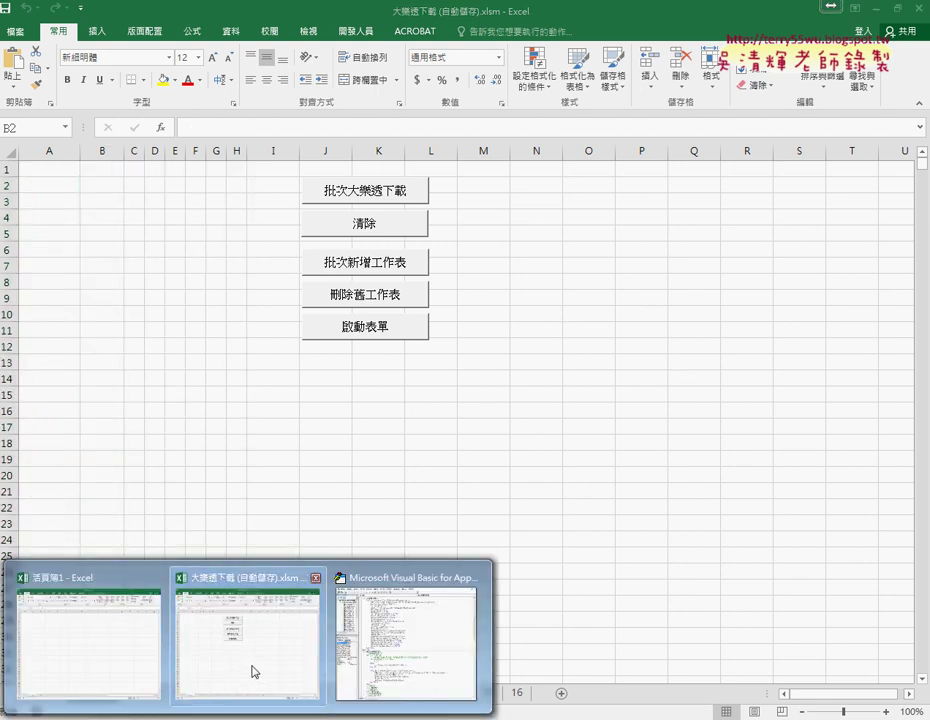
{"action": "left_click", "coordinate": [116, 662]}
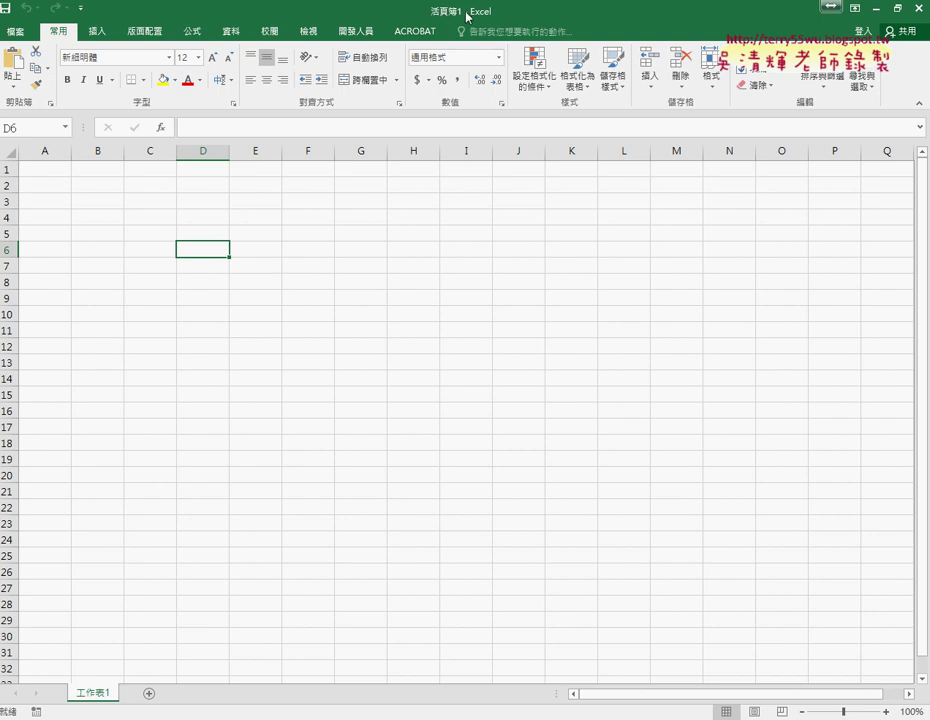
{"action": "left_click", "coordinate": [16, 31]}
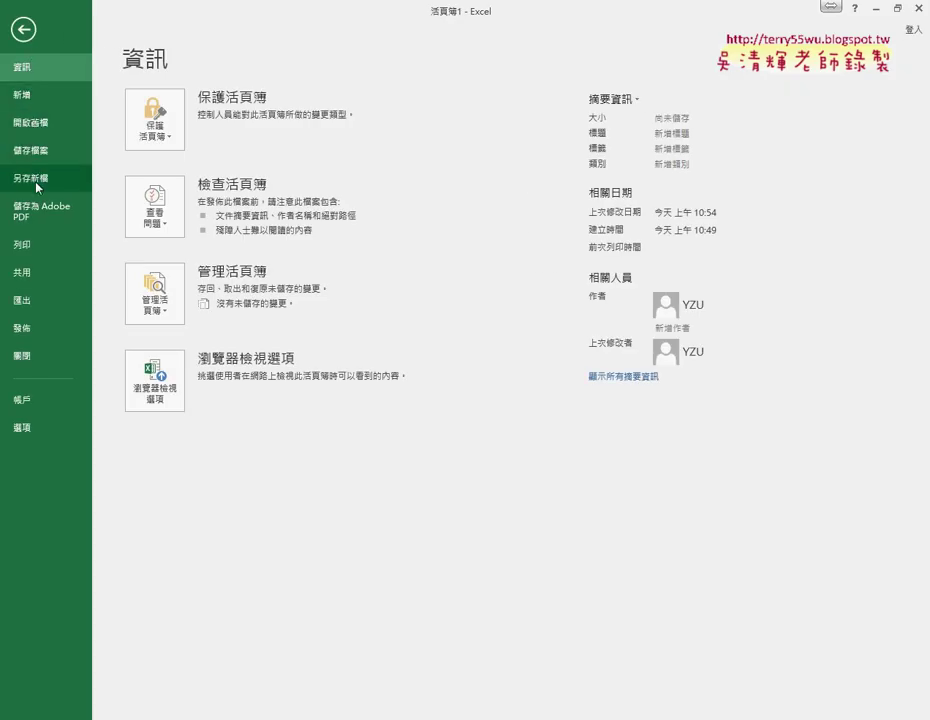
{"action": "left_click", "coordinate": [41, 98]}
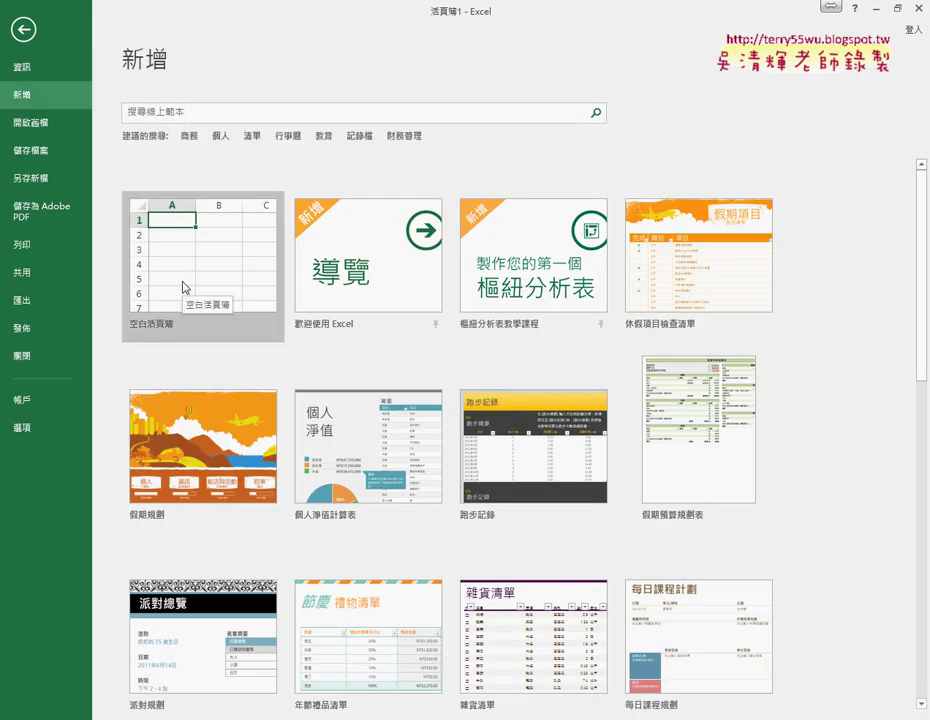
{"action": "left_click", "coordinate": [25, 32]}
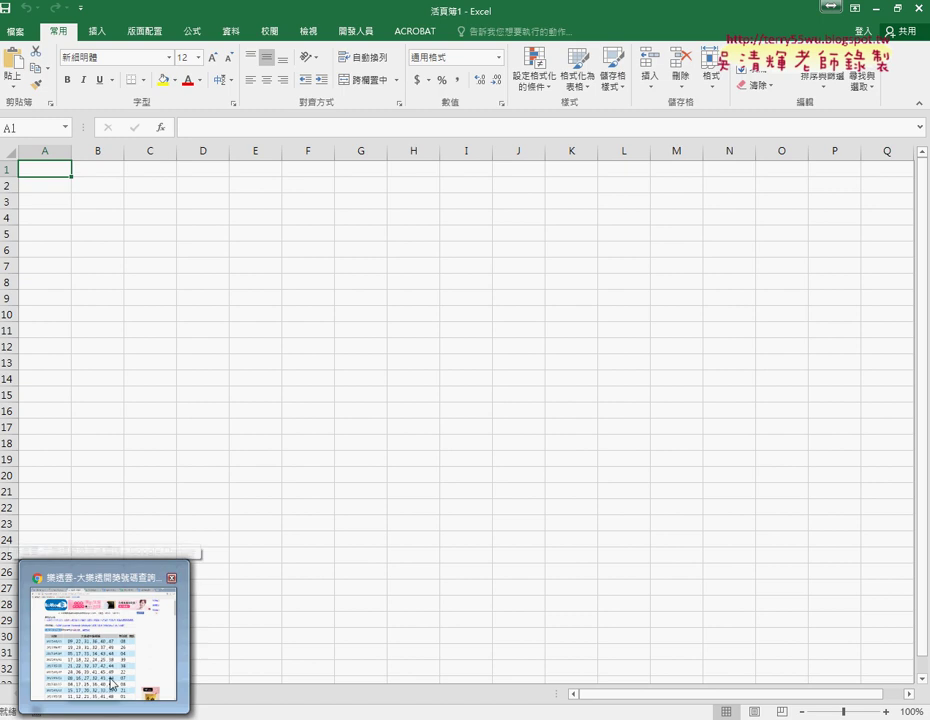
Return to page 1 of the lotto-8.com Big Lotto draw history in Chrome
{"action": "left_click", "coordinate": [110, 640]}
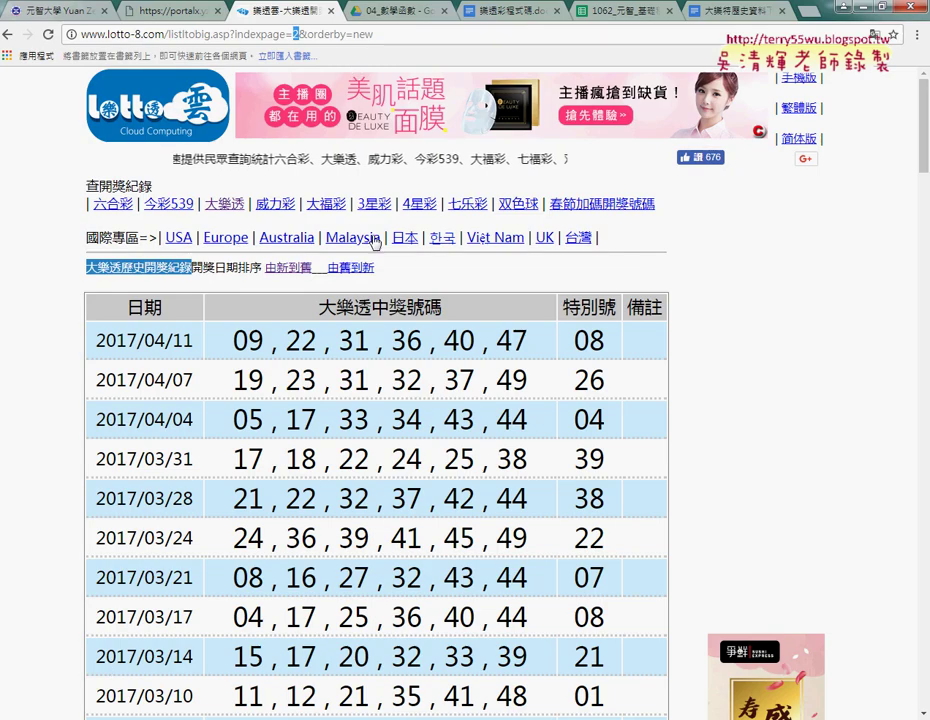
{"action": "scroll", "coordinate": [401, 252], "scroll_direction": "down", "scroll_amount": 9}
{"action": "scroll", "coordinate": [401, 252], "scroll_direction": "down", "scroll_amount": 4}
{"action": "scroll", "coordinate": [400, 249], "scroll_direction": "down", "scroll_amount": 8}
{"action": "scroll", "coordinate": [400, 249], "scroll_direction": "down", "scroll_amount": 8}
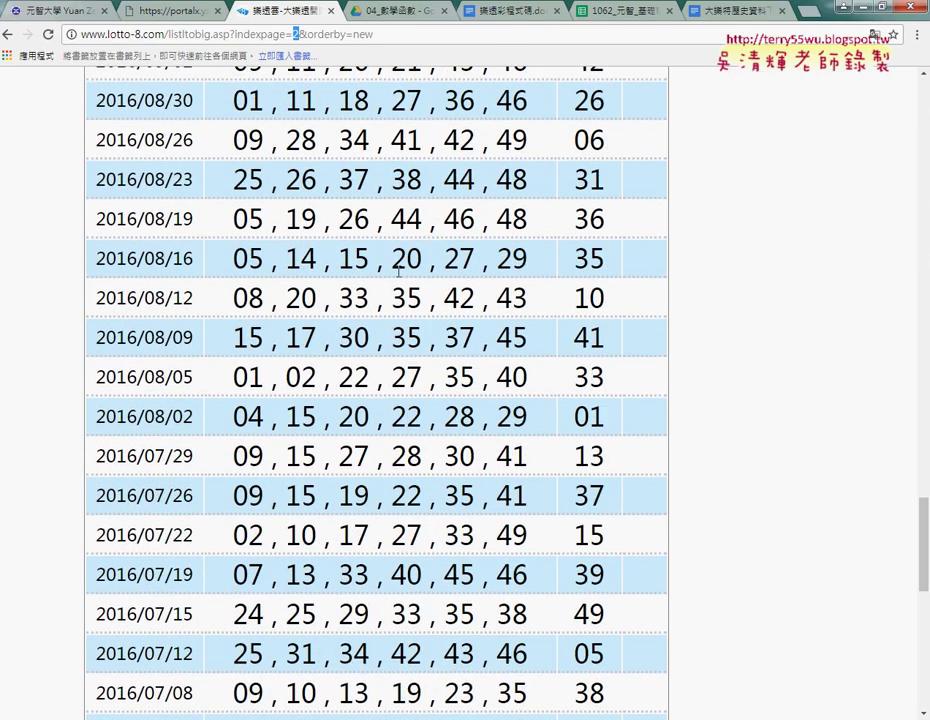
{"action": "scroll", "coordinate": [400, 249], "scroll_direction": "down", "scroll_amount": 8}
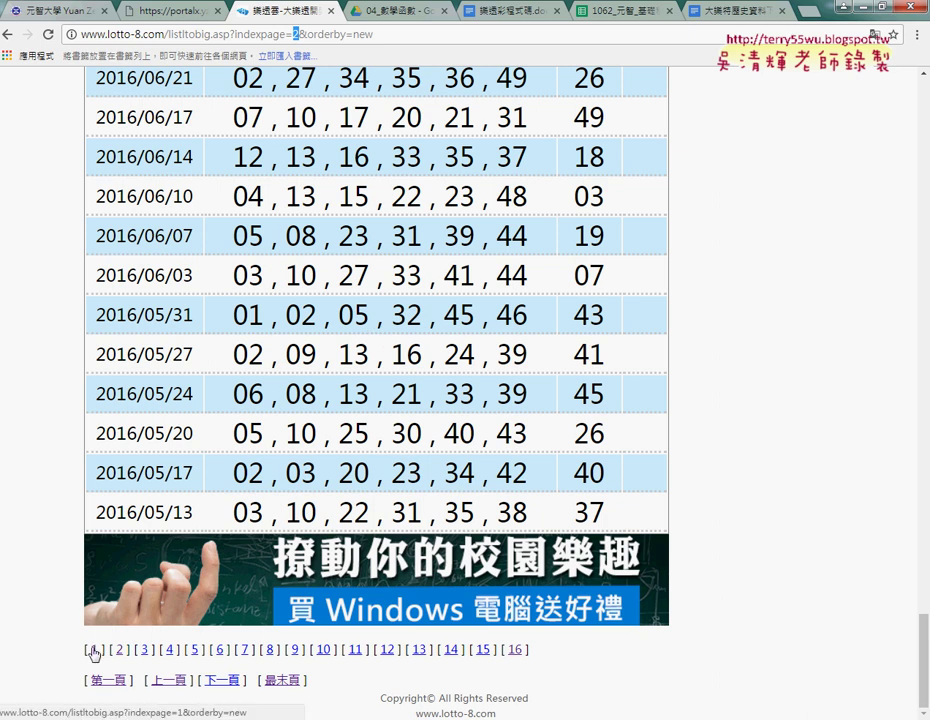
{"action": "left_click", "coordinate": [94, 650]}
Copy the page-1 web address with 複製 and switch back to the Excel workbook
{"action": "left_click", "coordinate": [290, 35]}
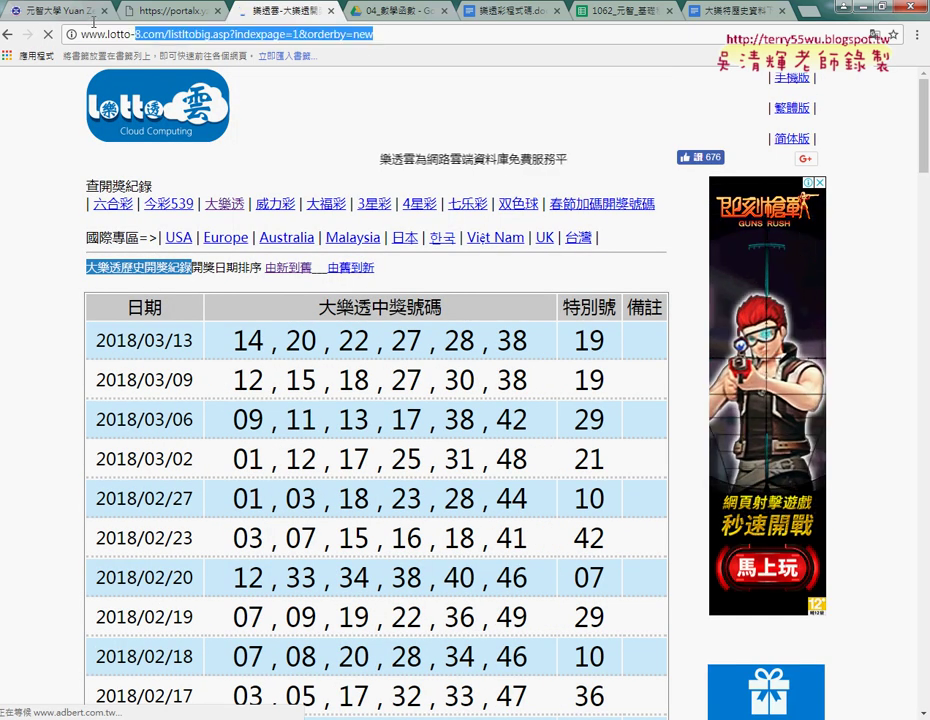
{"action": "left_click", "coordinate": [205, 37]}
{"action": "right_click", "coordinate": [205, 37]}
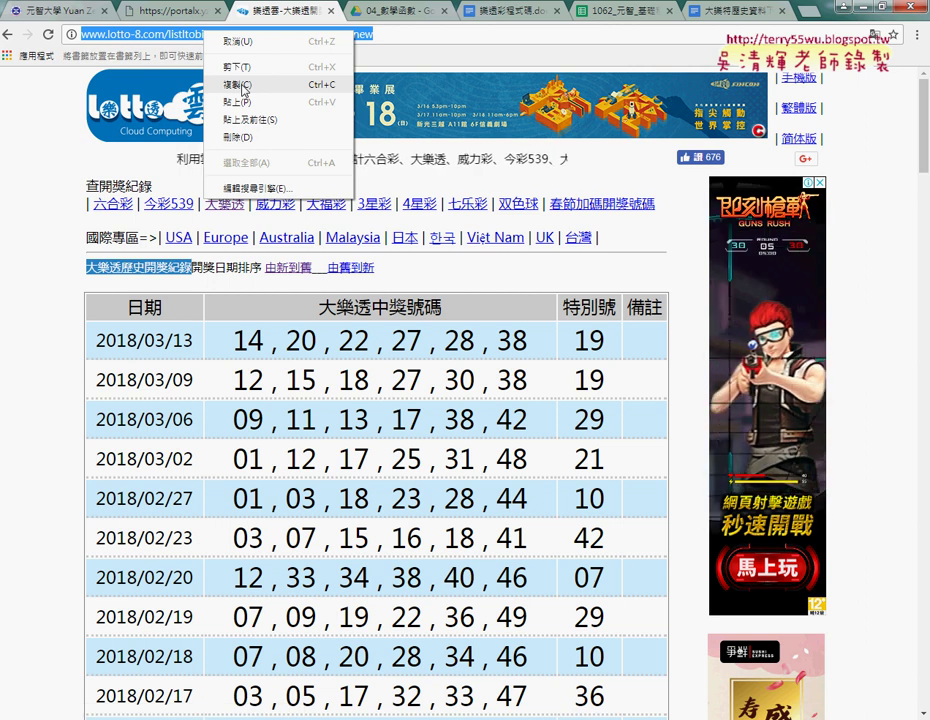
{"action": "left_click", "coordinate": [250, 88]}
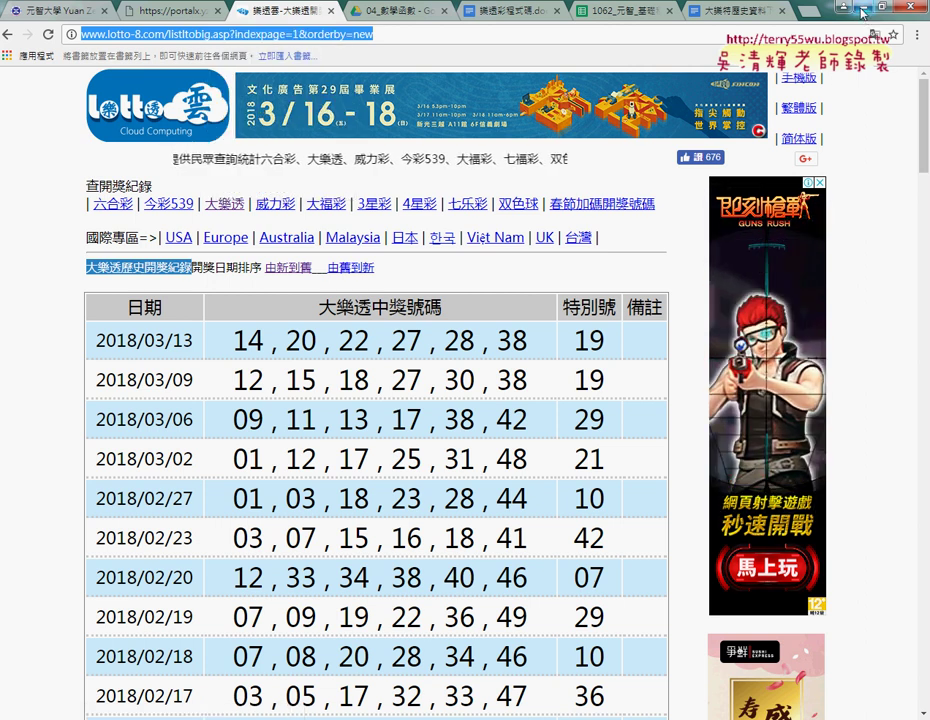
{"action": "key", "text": "alt+Tab"}
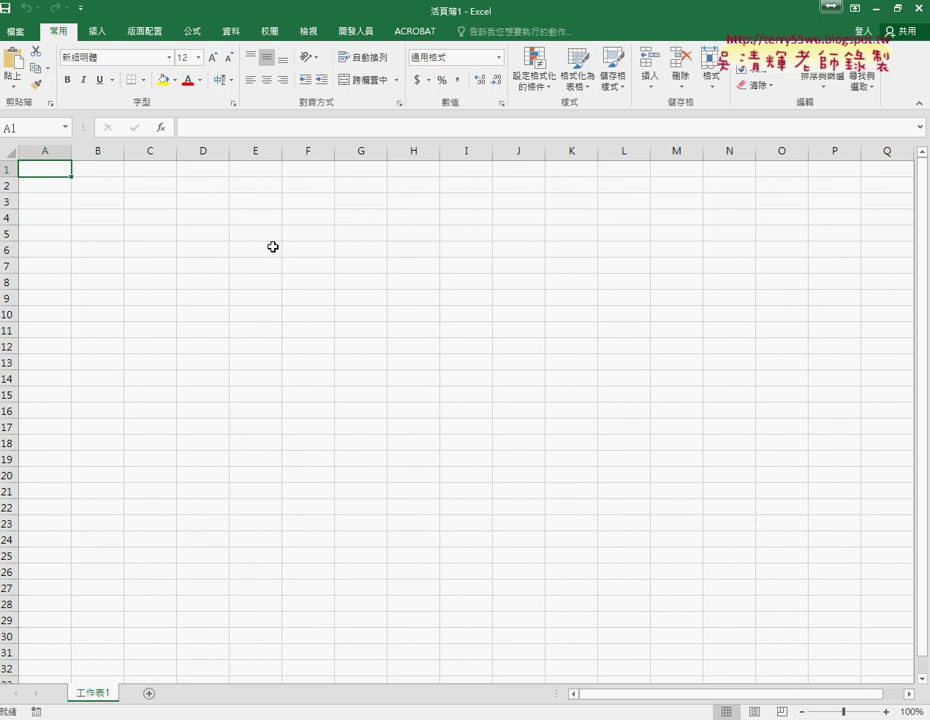
Show the 資料 (Data) tab and highlight its 從Web (From Web) command for viewers
{"action": "left_click", "coordinate": [231, 31]}
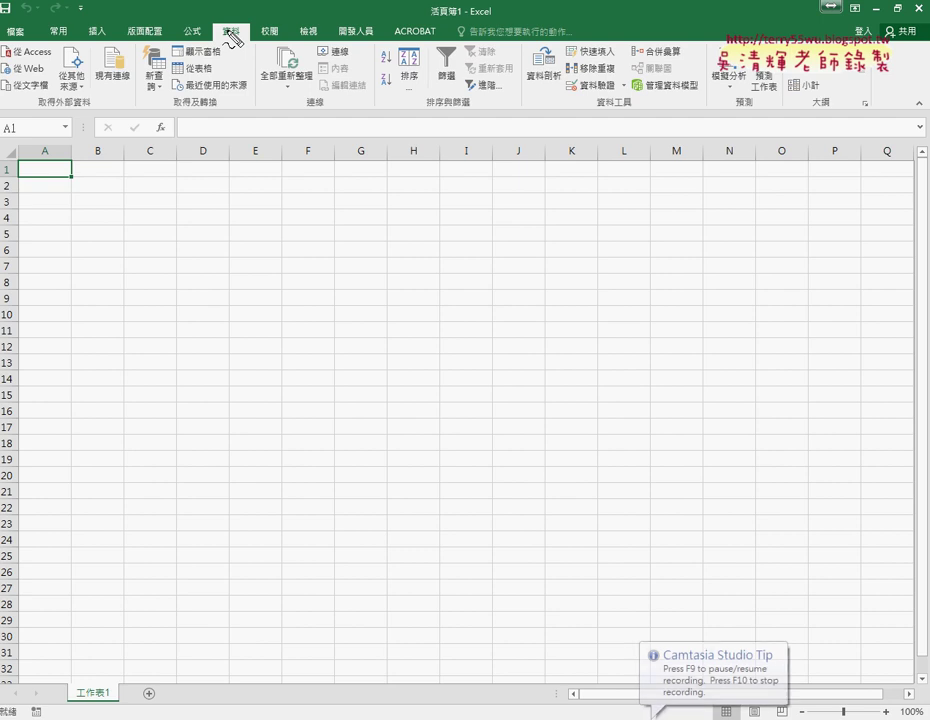
{"action": "left_click_drag", "start_coordinate": [226, 46], "coordinate": [238, 30]}
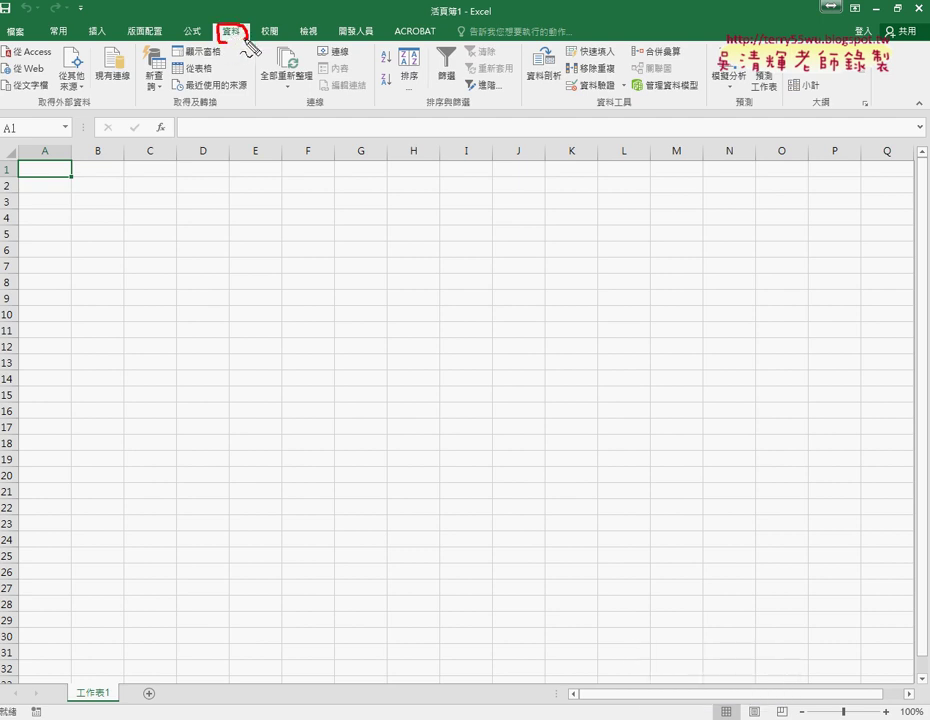
{"action": "mouse_move", "coordinate": [20, 74]}
{"action": "left_mouse_down"}
{"action": "mouse_move", "coordinate": [46, 74]}
{"action": "mouse_move", "coordinate": [12, 78]}
{"action": "mouse_move", "coordinate": [68, 55]}
{"action": "left_mouse_up"}
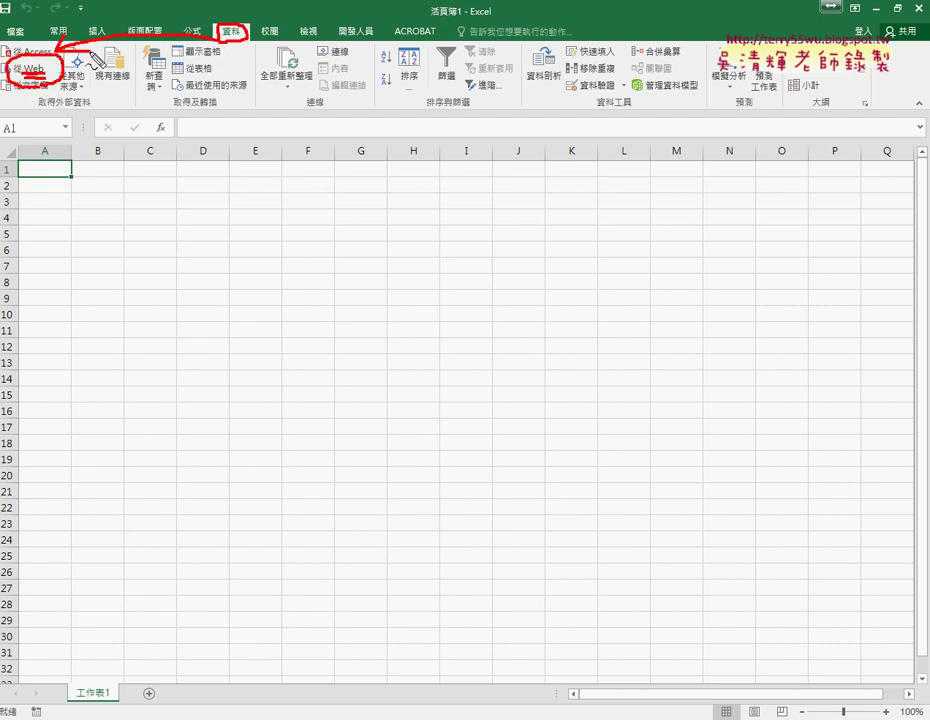
{"action": "key", "text": "Escape"}
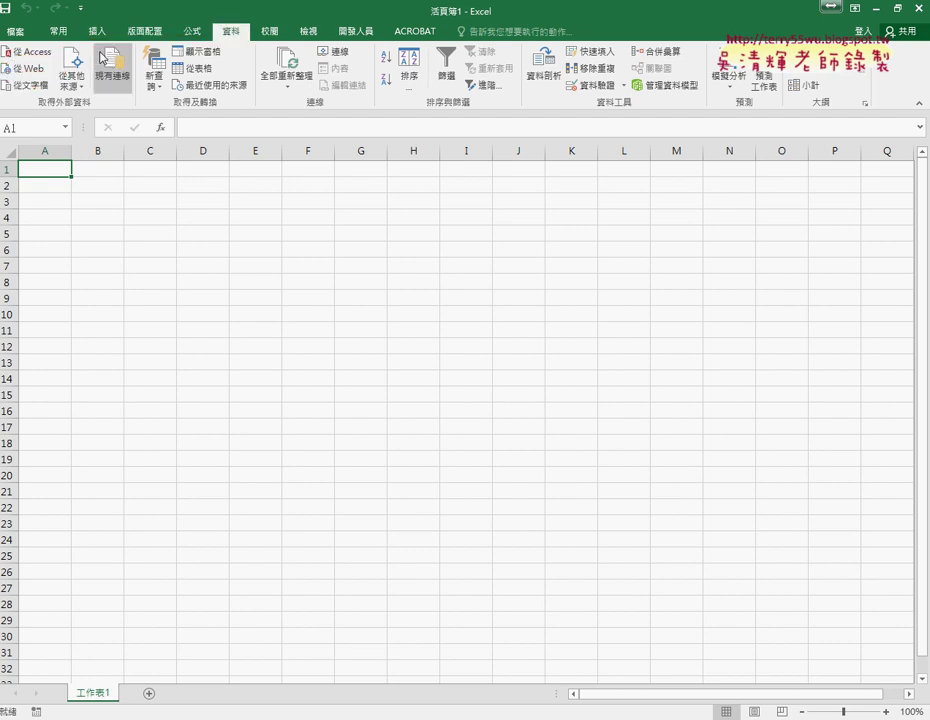
Start a new web query, paste the lotto-8 page-1 address into 地址, and load it
{"action": "left_click", "coordinate": [26, 68]}
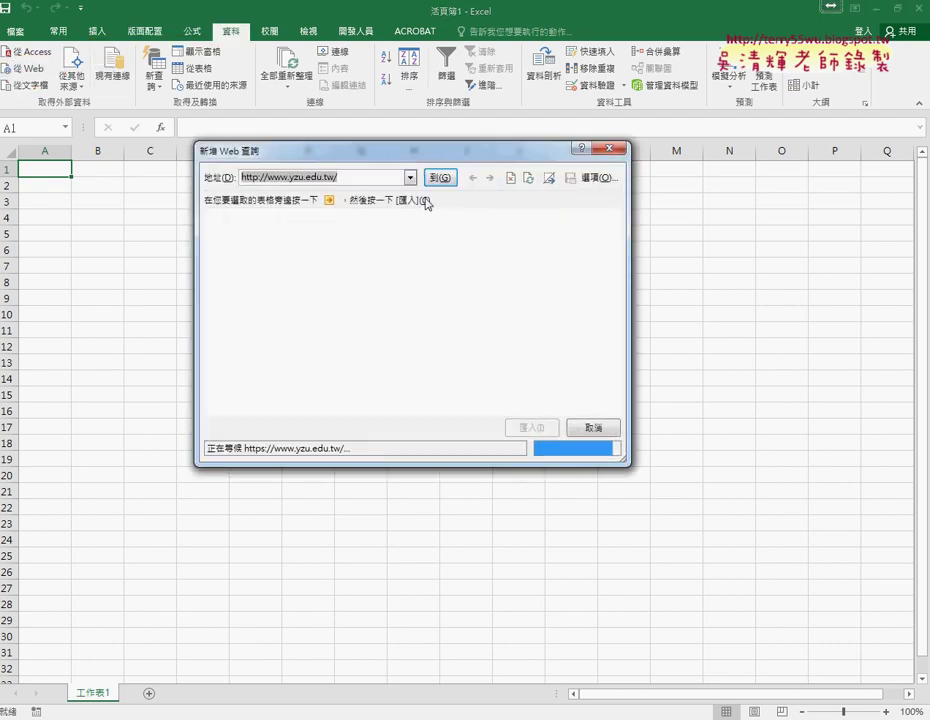
{"action": "right_click", "coordinate": [340, 176]}
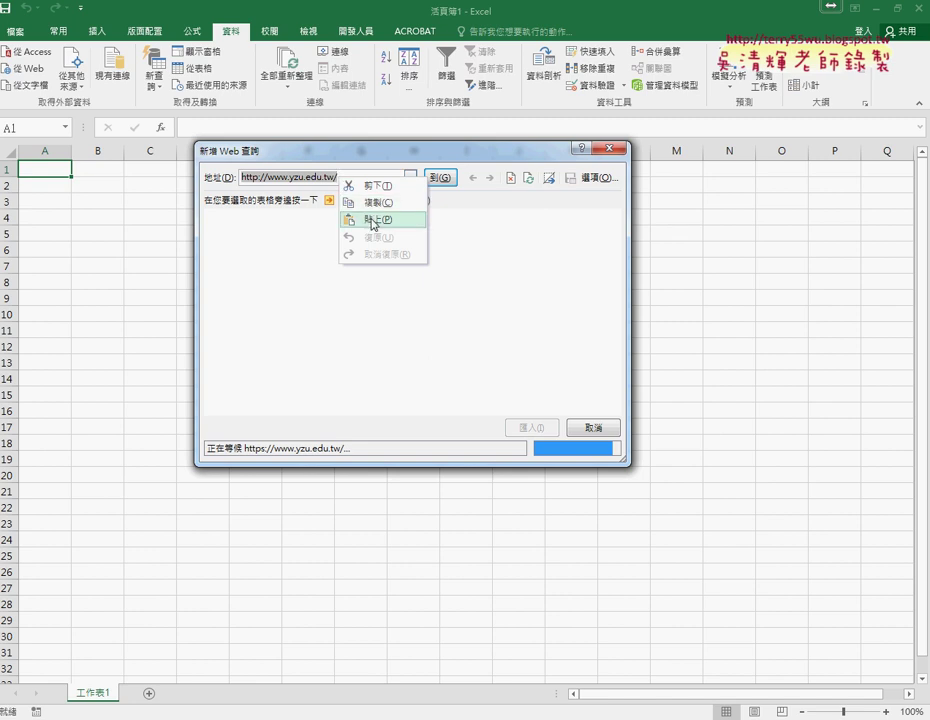
{"action": "left_click", "coordinate": [373, 220]}
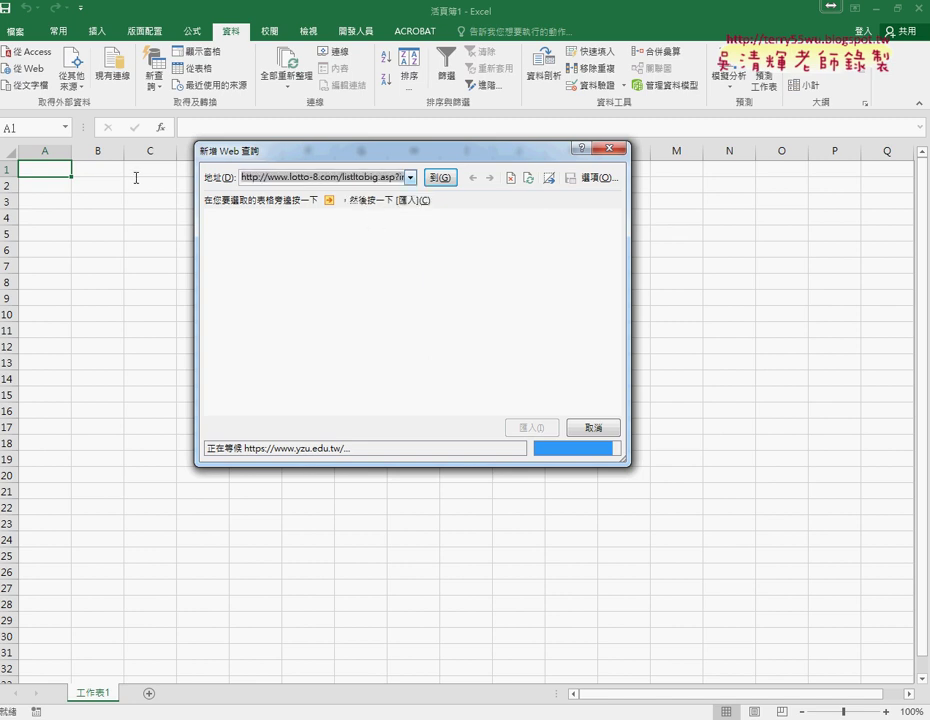
{"action": "left_click", "coordinate": [283, 180]}
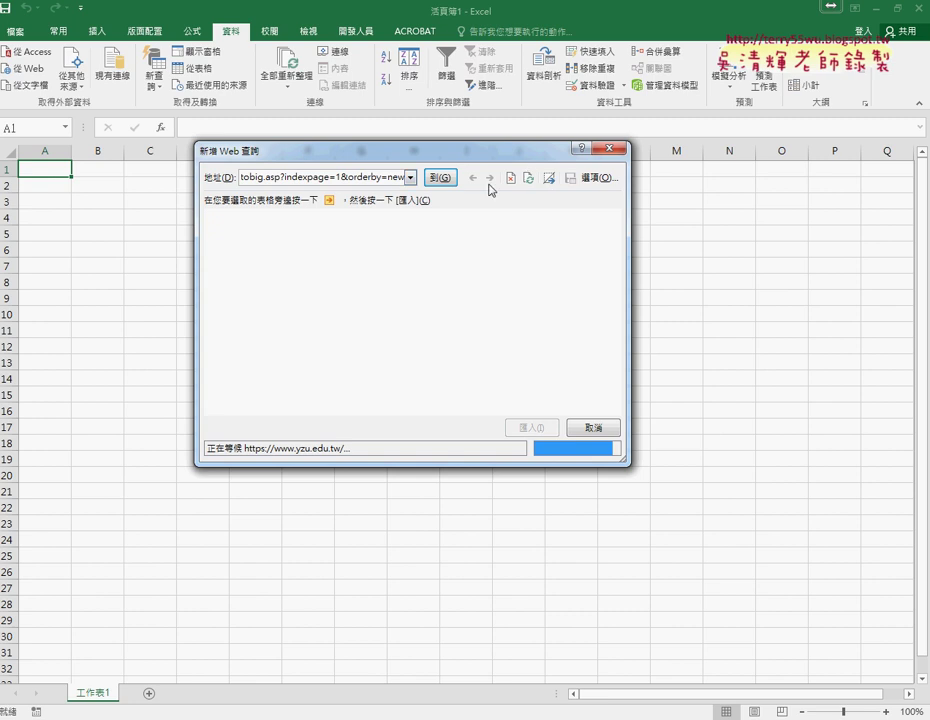
{"action": "left_click", "coordinate": [440, 178]}
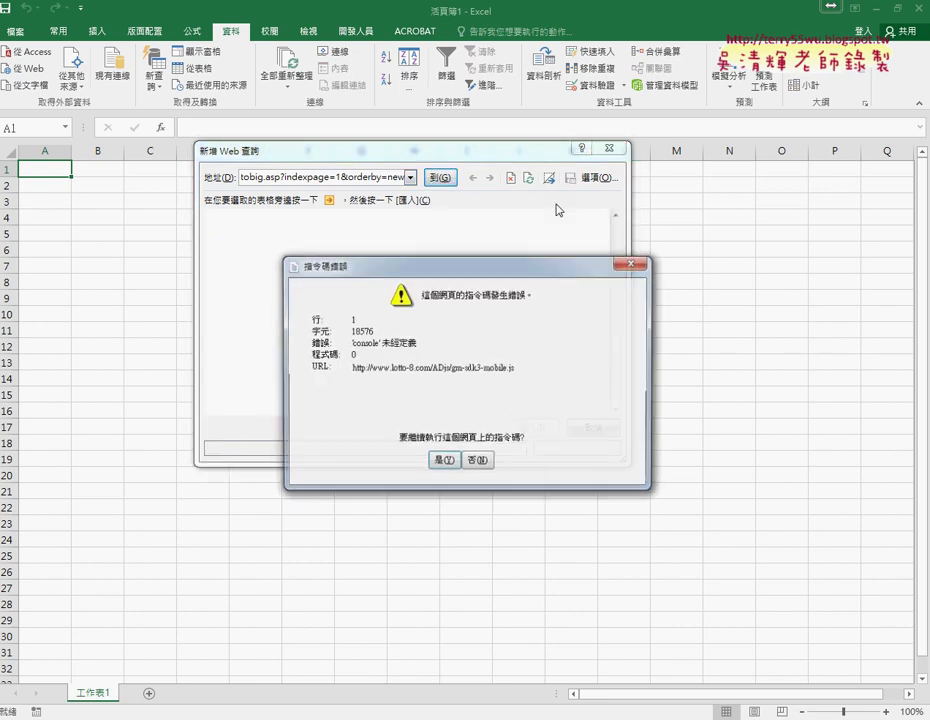
Continue past the script errors and enlarge the New Web Query window
{"action": "left_click", "coordinate": [443, 462]}
{"action": "left_click", "coordinate": [443, 462]}
{"action": "left_click", "coordinate": [443, 462]}
{"action": "left_click", "coordinate": [443, 462]}
{"action": "left_click", "coordinate": [445, 462]}
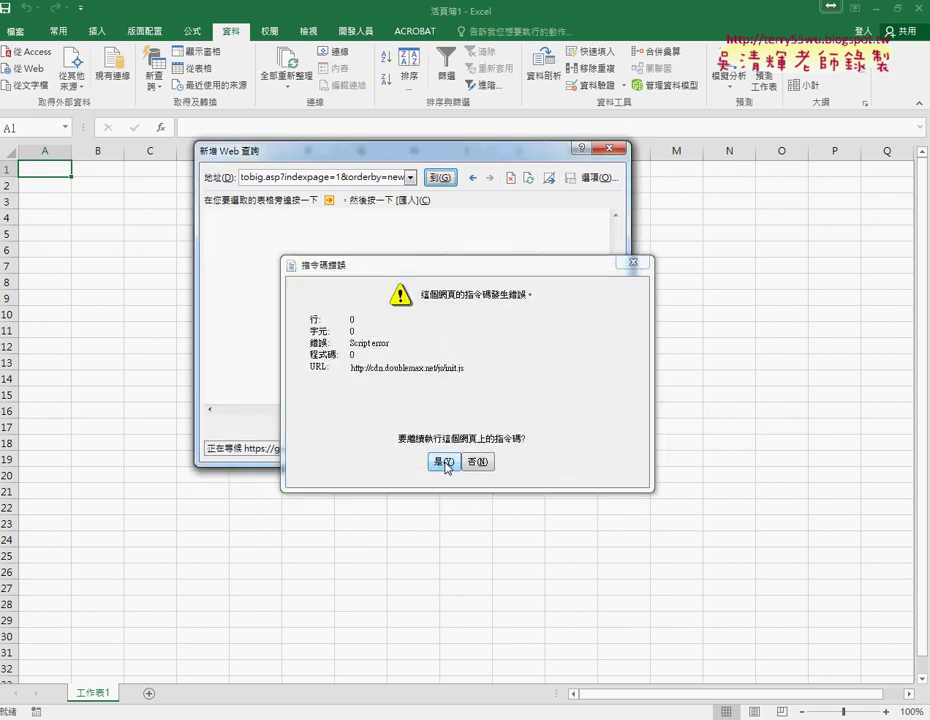
{"action": "left_click", "coordinate": [445, 462]}
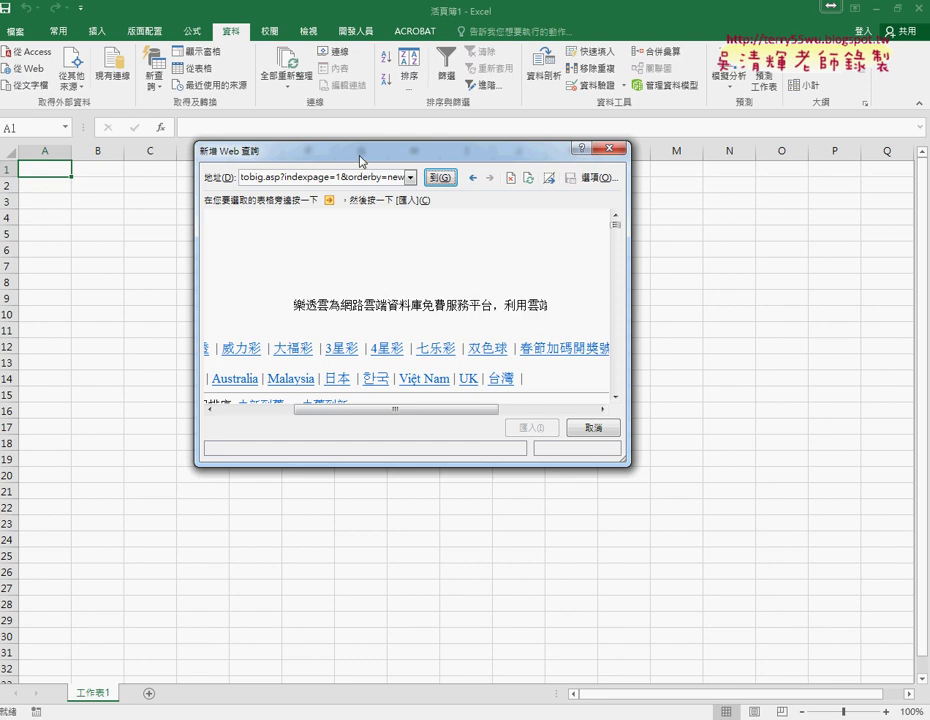
{"action": "left_click_drag", "start_coordinate": [400, 150], "coordinate": [298, 62]}
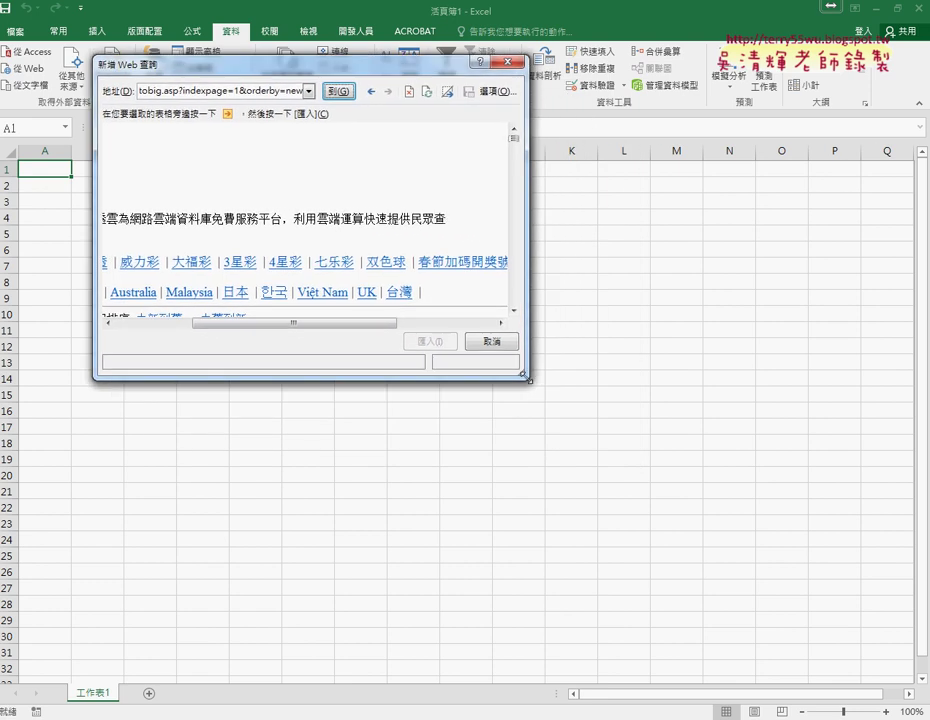
{"action": "left_click_drag", "start_coordinate": [527, 379], "coordinate": [904, 647]}
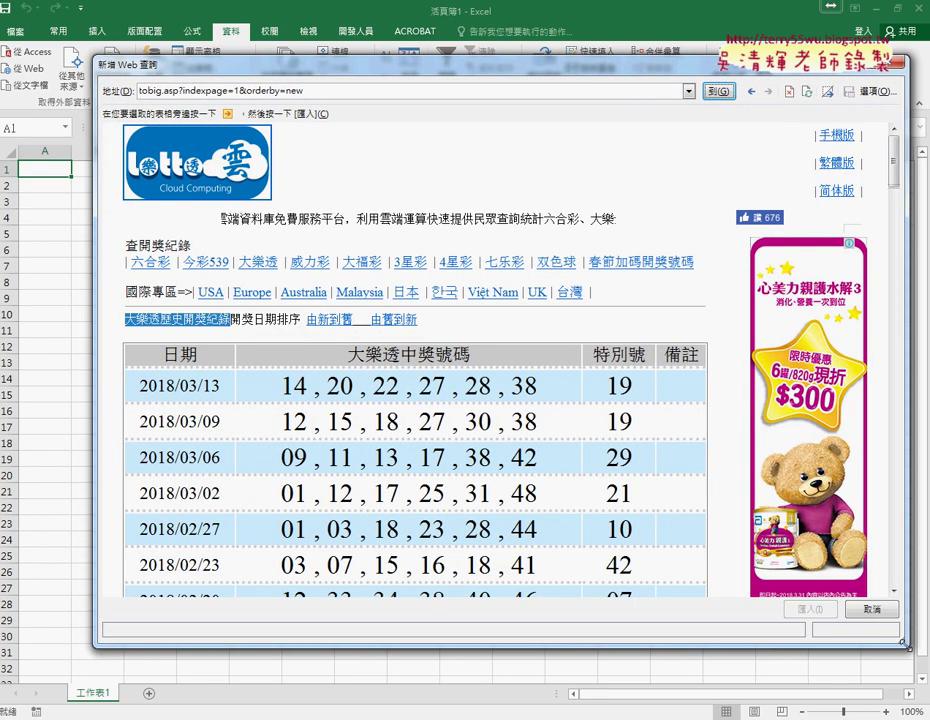
{"action": "left_click_drag", "start_coordinate": [194, 66], "coordinate": [148, 44]}
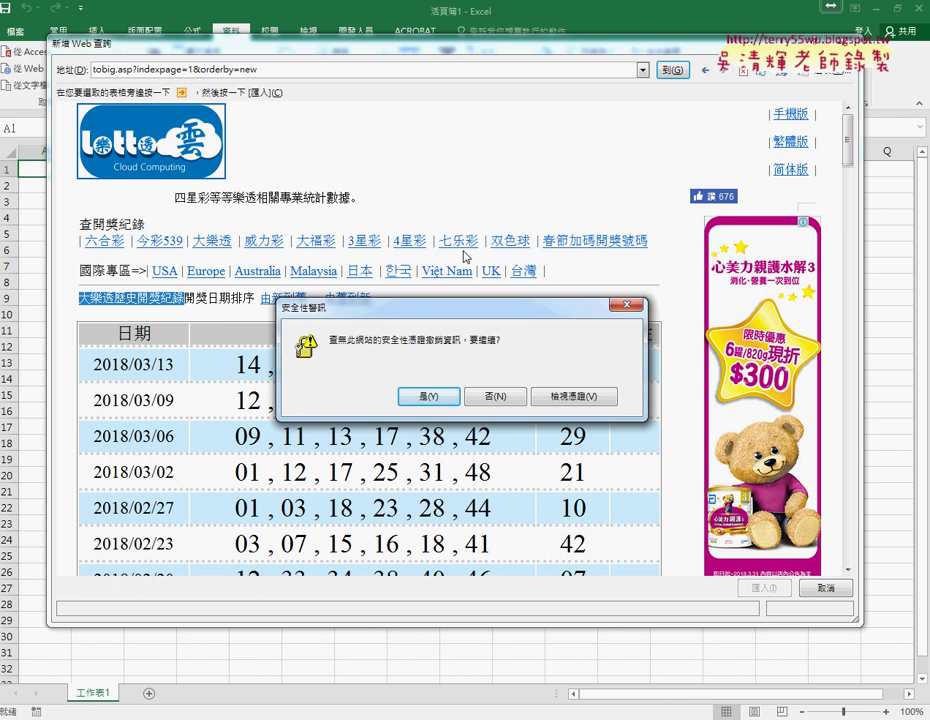
Accept the security warnings and clear the remaining script errors
{"action": "left_click", "coordinate": [428, 395]}
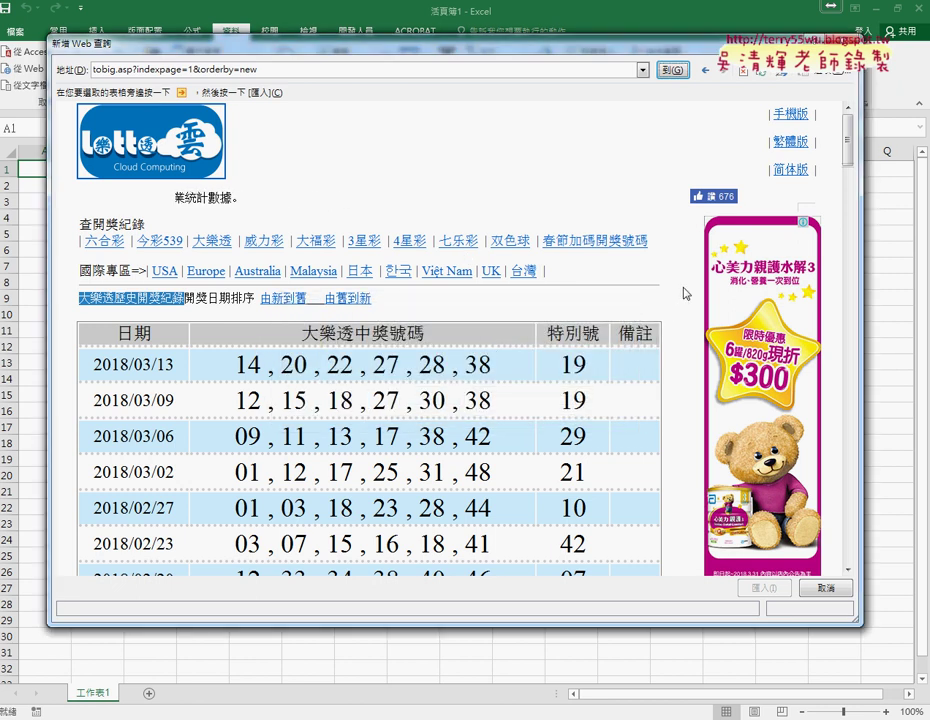
{"action": "scroll", "coordinate": [848, 162], "scroll_direction": "down", "scroll_amount": 1}
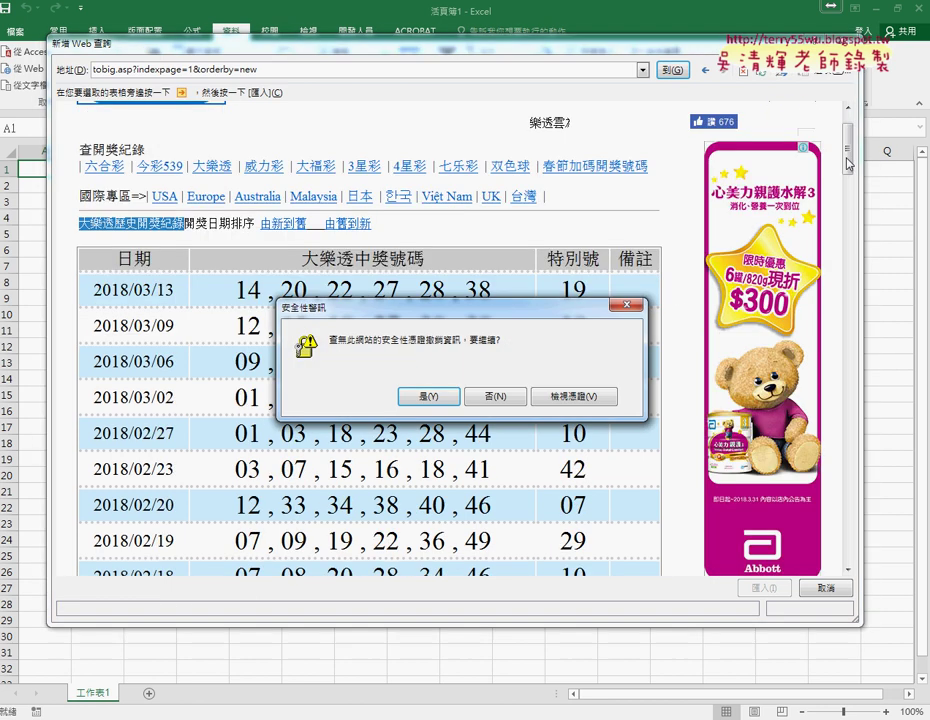
{"action": "key", "text": "Return"}
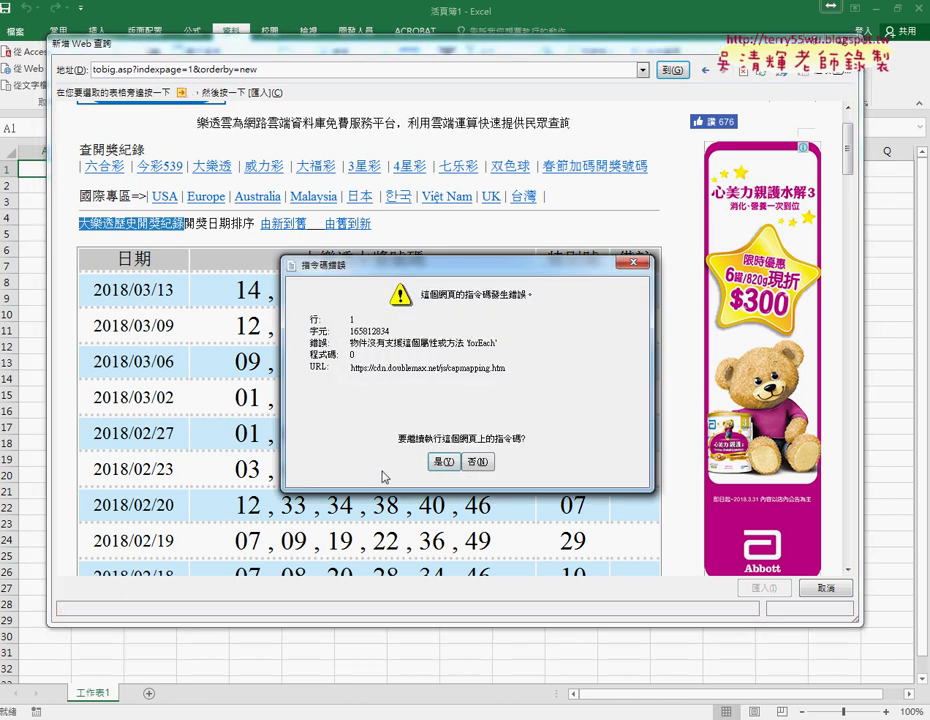
{"action": "left_click", "coordinate": [442, 461]}
{"action": "left_click", "coordinate": [442, 461]}
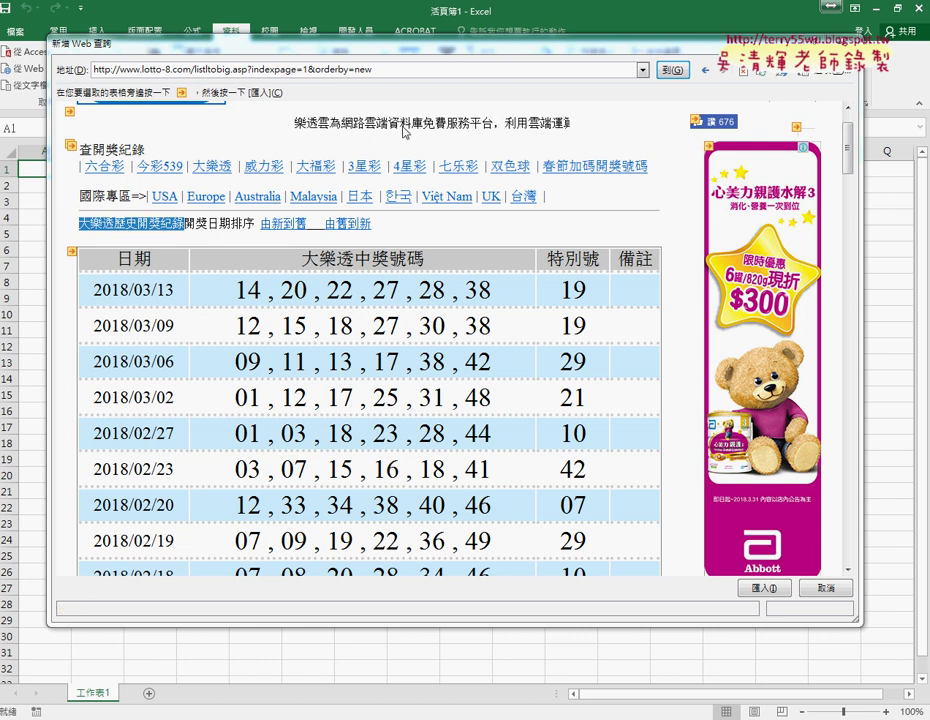
Annotate the table-selection markers and outline the draw-history table for viewers
{"action": "left_click_drag", "start_coordinate": [393, 57], "coordinate": [469, 57]}
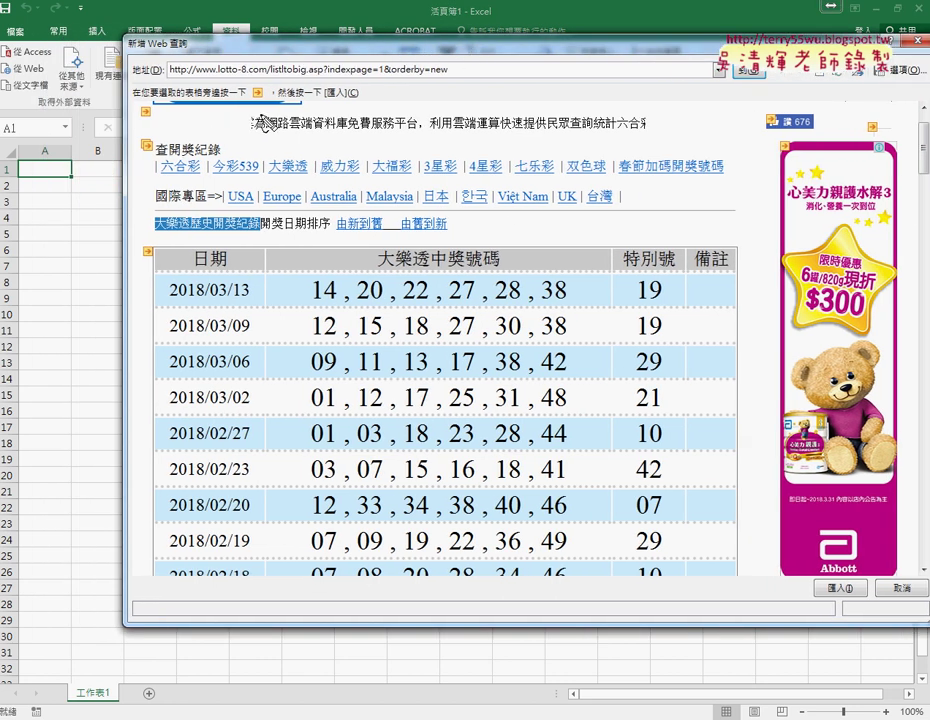
{"action": "left_click_drag", "start_coordinate": [262, 76], "coordinate": [238, 74]}
{"action": "left_click_drag", "start_coordinate": [152, 240], "coordinate": [160, 262]}
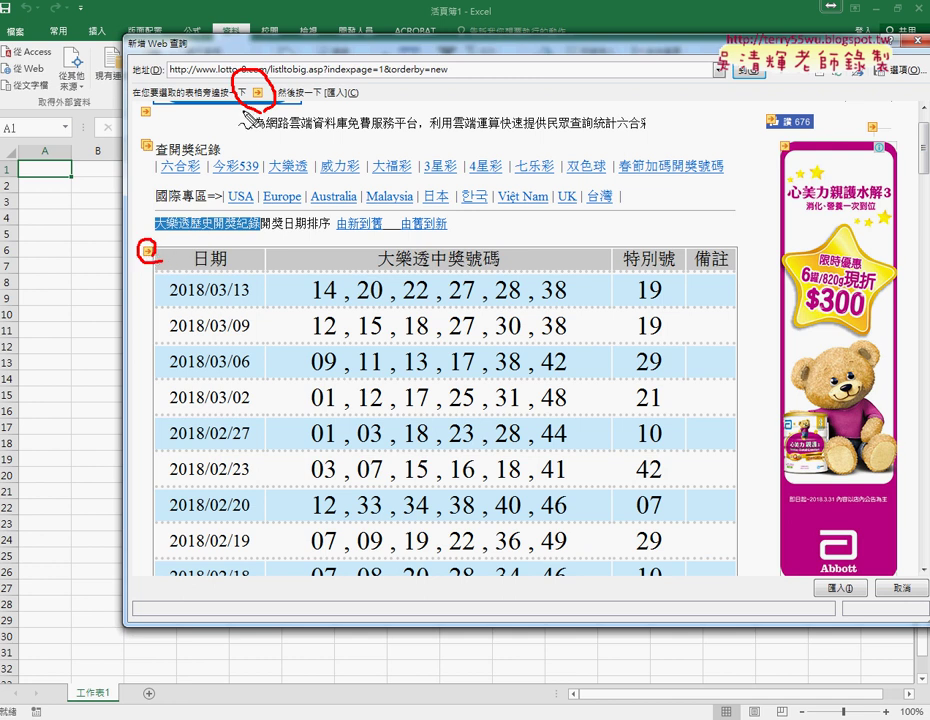
{"action": "left_click_drag", "start_coordinate": [248, 100], "coordinate": [155, 235]}
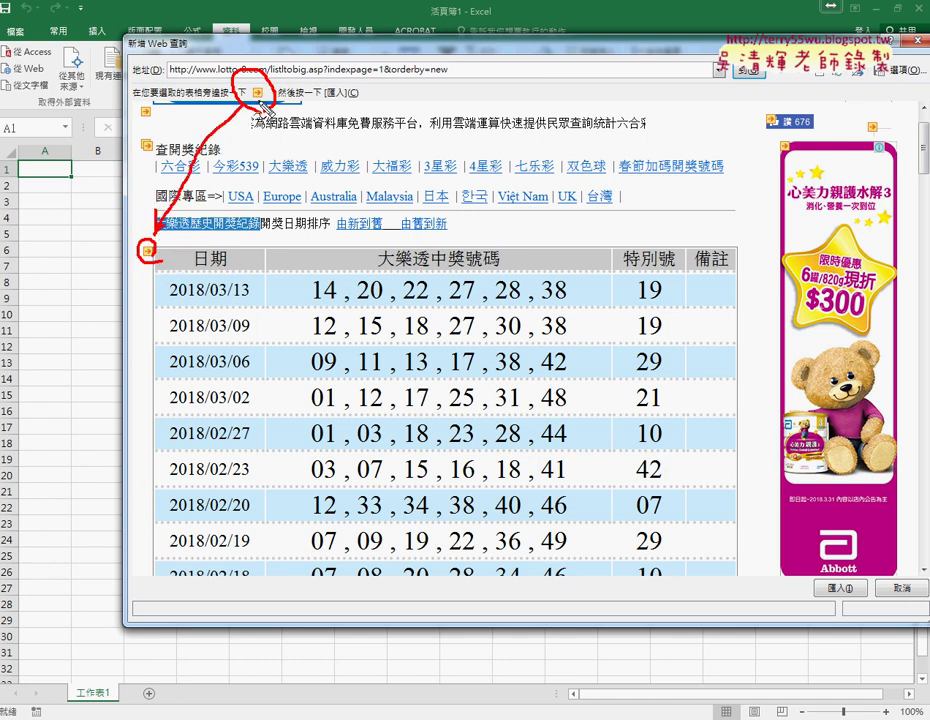
{"action": "left_click_drag", "start_coordinate": [186, 101], "coordinate": [207, 100]}
{"action": "left_click_drag", "start_coordinate": [158, 268], "coordinate": [149, 565]}
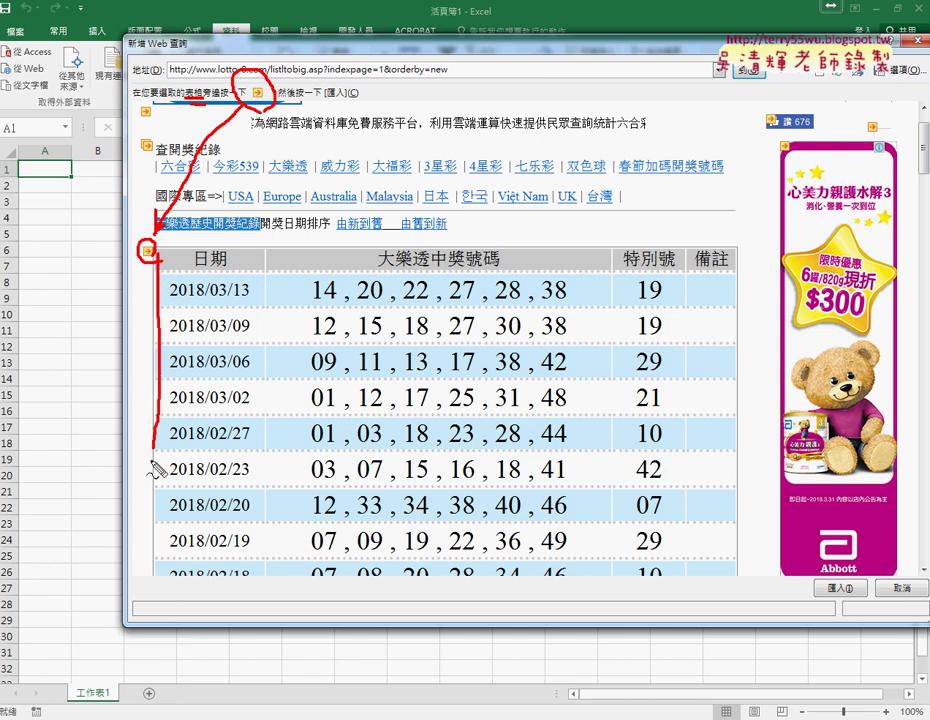
{"action": "mouse_move", "coordinate": [182, 262]}
{"action": "left_mouse_down"}
{"action": "mouse_move", "coordinate": [735, 308]}
{"action": "mouse_move", "coordinate": [160, 545]}
{"action": "left_mouse_up"}
{"action": "mouse_move", "coordinate": [158, 320]}
{"action": "left_mouse_down"}
{"action": "mouse_move", "coordinate": [72, 210]}
{"action": "mouse_move", "coordinate": [70, 163]}
{"action": "left_mouse_up"}
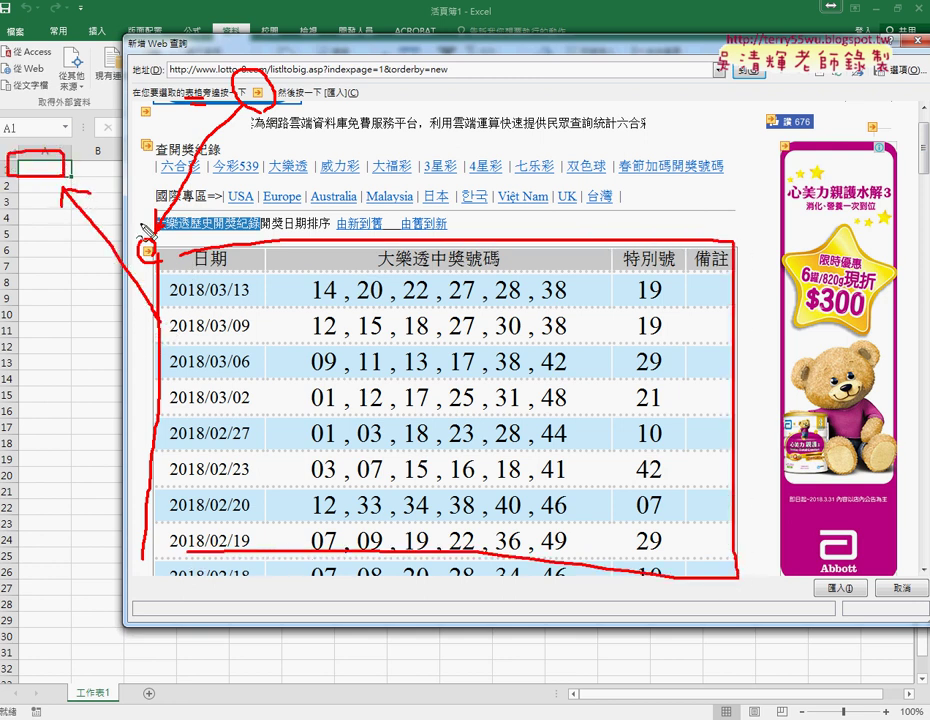
{"action": "key", "text": "Escape"}
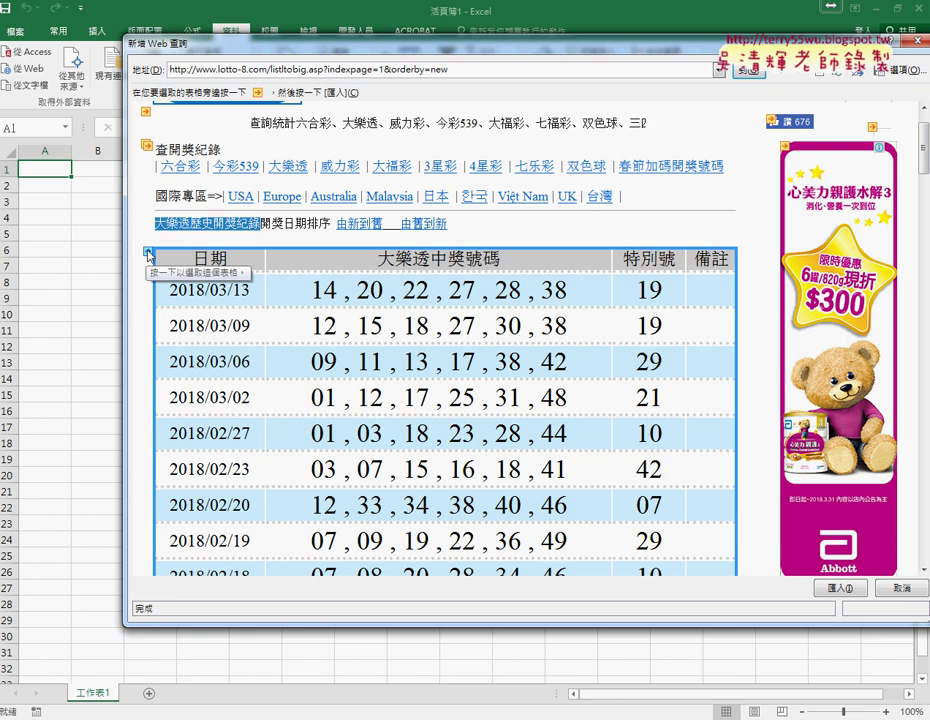
Check the yellow arrow beside the draw-history table to mark it for import
{"action": "left_click", "coordinate": [148, 256]}
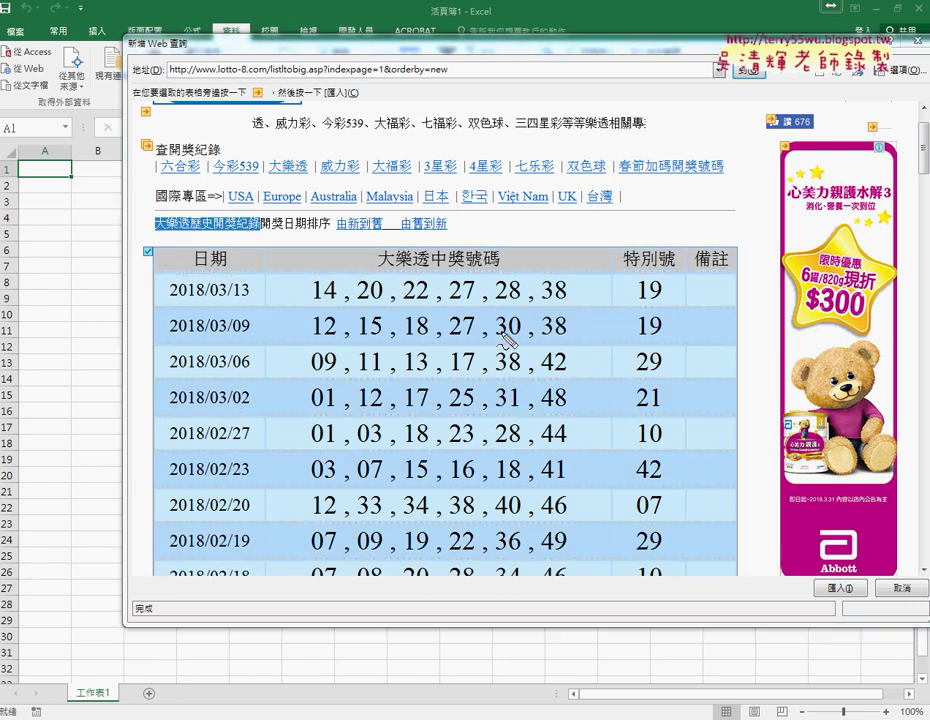
{"action": "mouse_move", "coordinate": [152, 271]}
{"action": "left_mouse_down"}
{"action": "mouse_move", "coordinate": [80, 190]}
{"action": "mouse_move", "coordinate": [112, 187]}
{"action": "left_mouse_up"}
{"action": "key", "text": "Escape"}
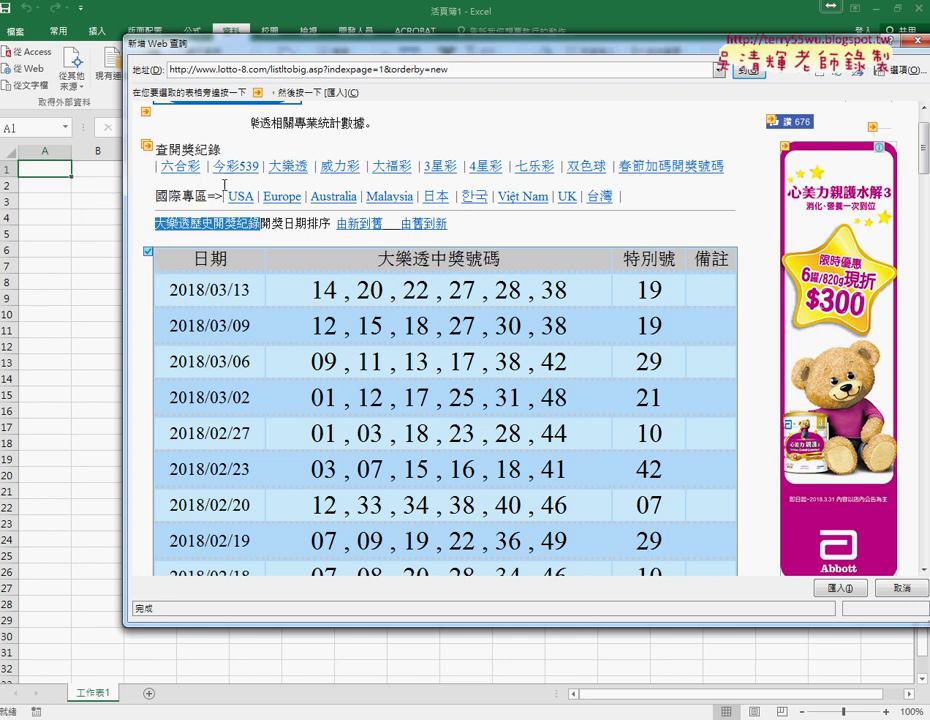
Import the marked table at =$A$1 and scroll through draws 2018/3/13 to 2017/4/14
{"action": "left_click", "coordinate": [836, 587]}
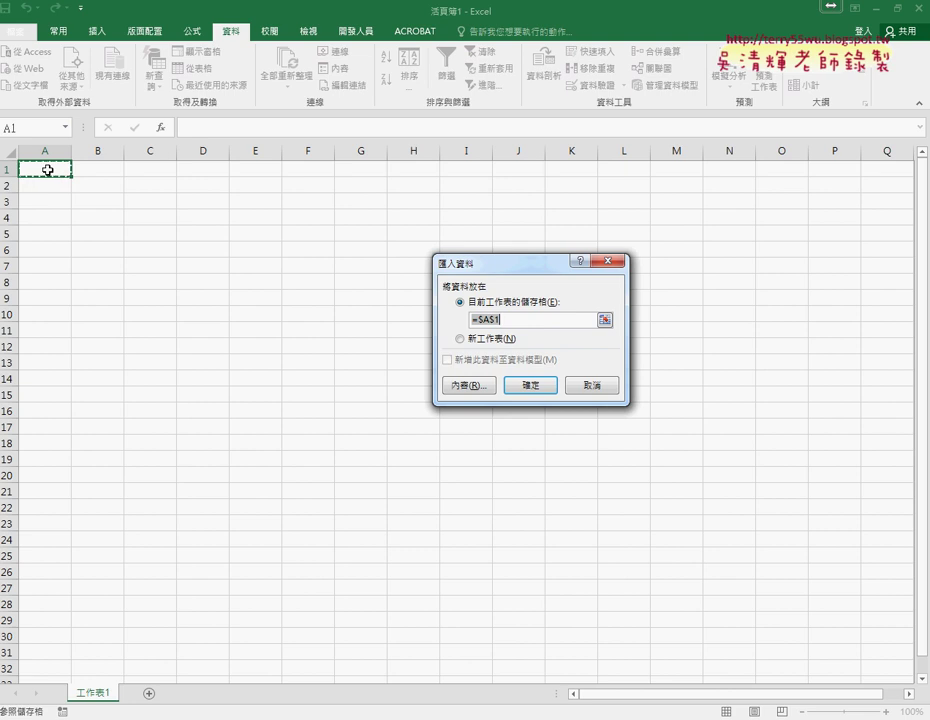
{"action": "left_click", "coordinate": [545, 387]}
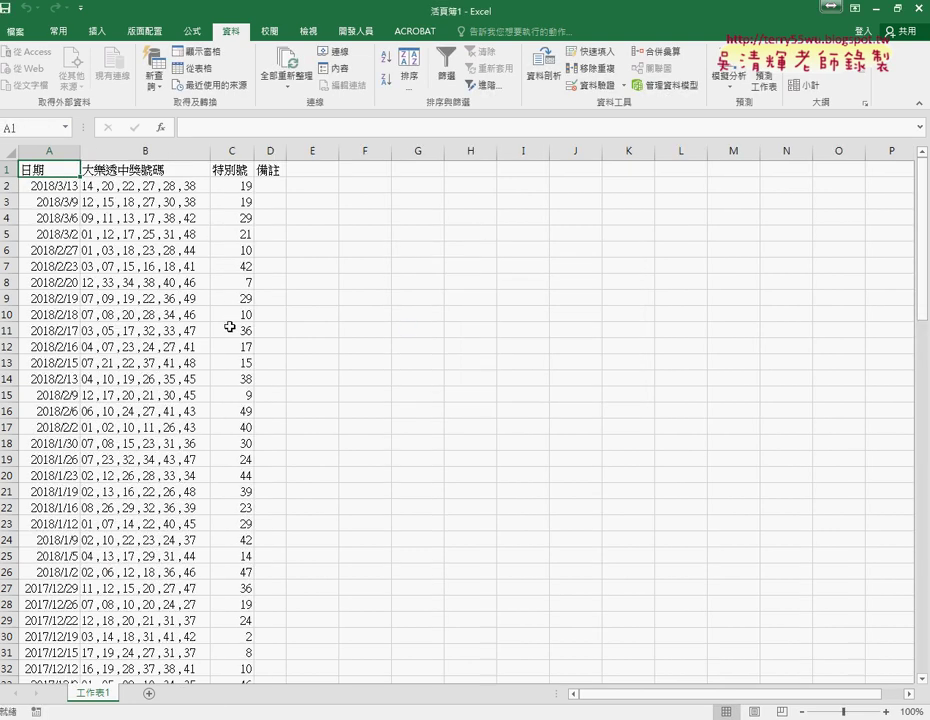
{"action": "scroll", "coordinate": [229, 327], "scroll_direction": "down", "scroll_amount": 8}
{"action": "scroll", "coordinate": [229, 327], "scroll_direction": "down", "scroll_amount": 7}
{"action": "scroll", "coordinate": [230, 327], "scroll_direction": "down", "scroll_amount": 10}
{"action": "scroll", "coordinate": [232, 328], "scroll_direction": "down", "scroll_amount": 4}
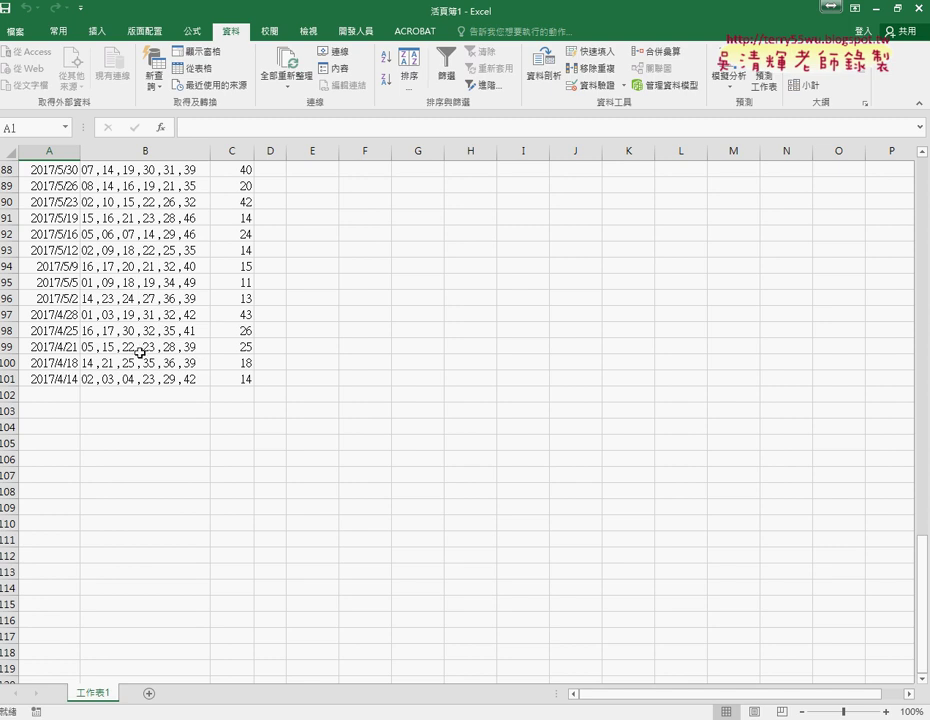
Select A102 and load the indexpage=2 lotto-8 address in a new web query
{"action": "left_click", "coordinate": [60, 394]}
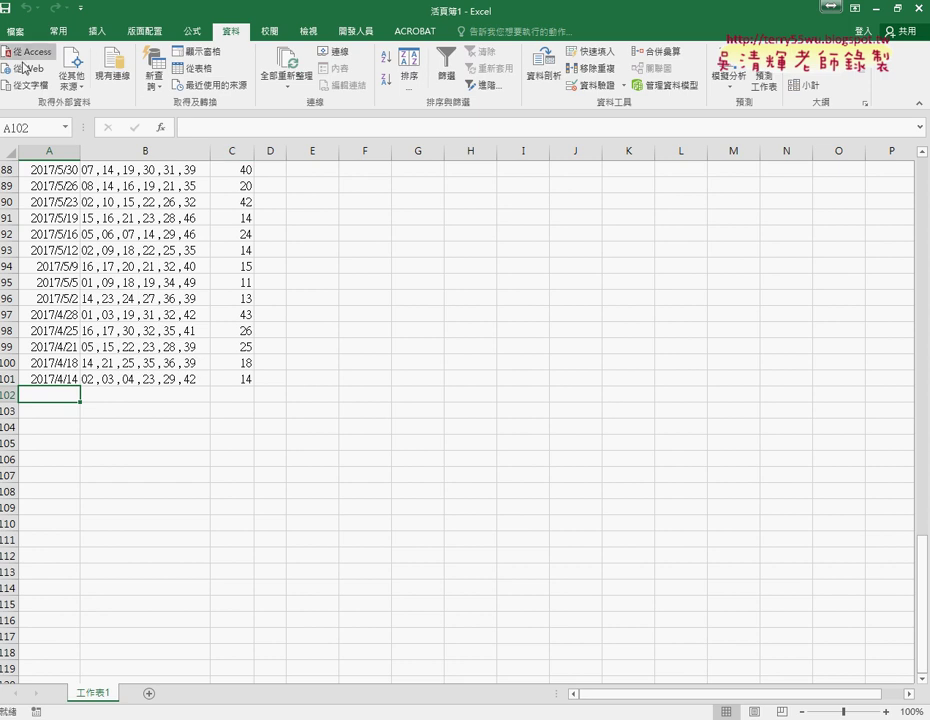
{"action": "left_click", "coordinate": [22, 67]}
{"action": "right_click", "coordinate": [259, 71]}
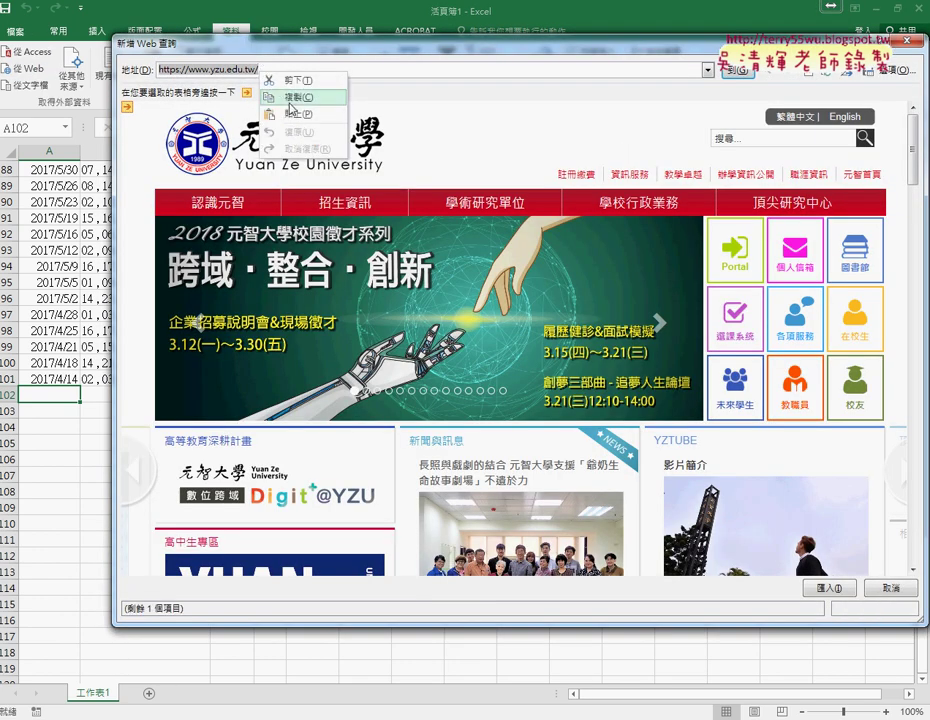
{"action": "left_click", "coordinate": [292, 113]}
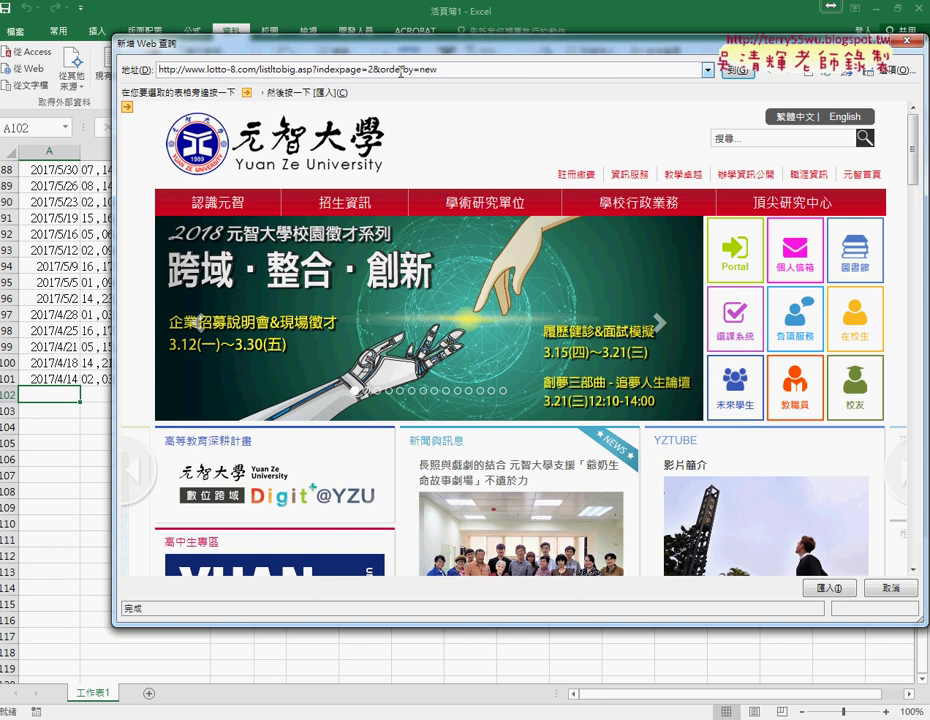
{"action": "left_click", "coordinate": [737, 72]}
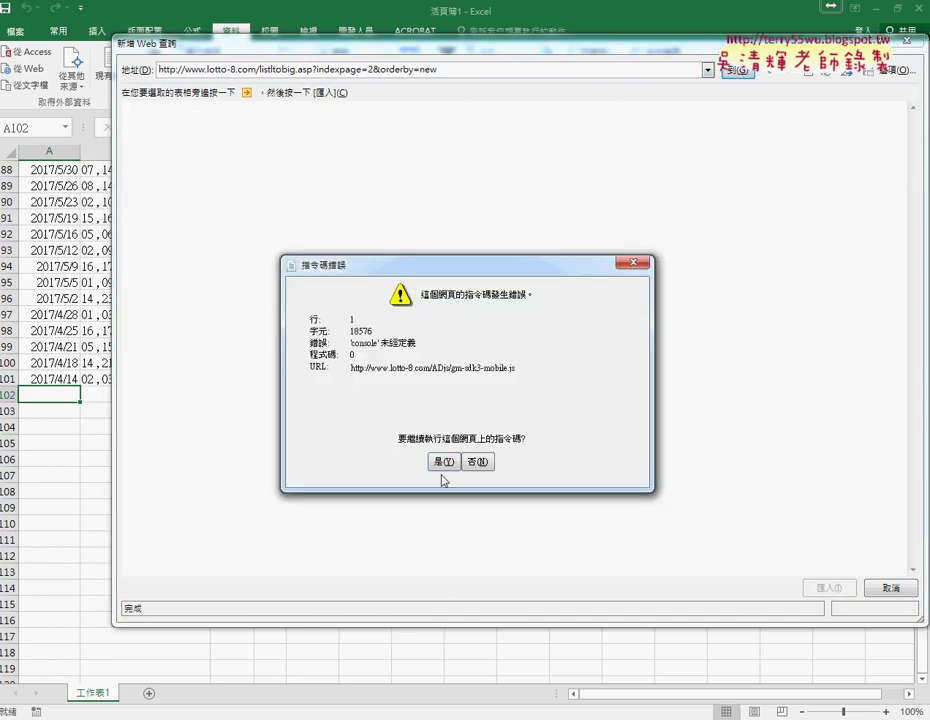
Continue past the script errors and import the page-2 draw table
{"action": "left_click", "coordinate": [445, 462]}
{"action": "left_click", "coordinate": [445, 462]}
{"action": "left_click", "coordinate": [445, 462]}
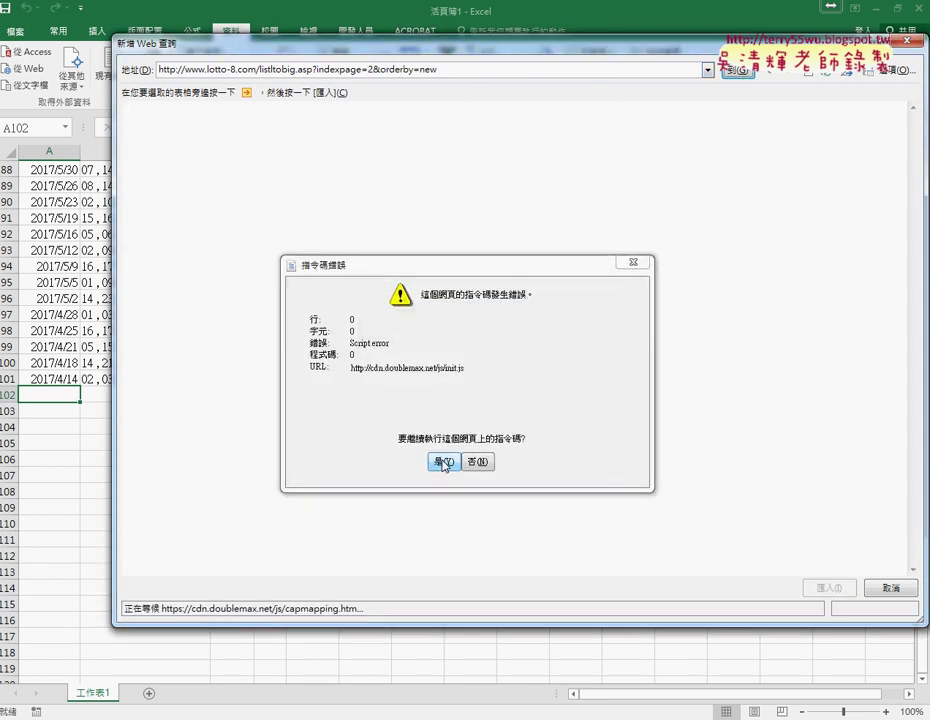
{"action": "left_click", "coordinate": [445, 462]}
{"action": "left_click", "coordinate": [442, 462]}
{"action": "left_click", "coordinate": [442, 462]}
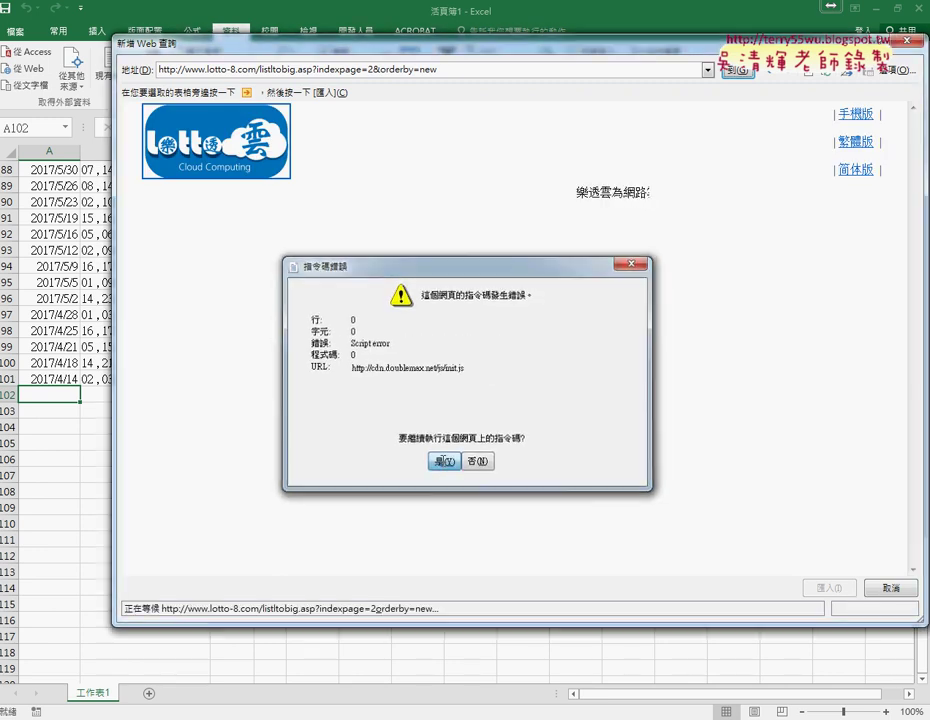
{"action": "left_click", "coordinate": [442, 462]}
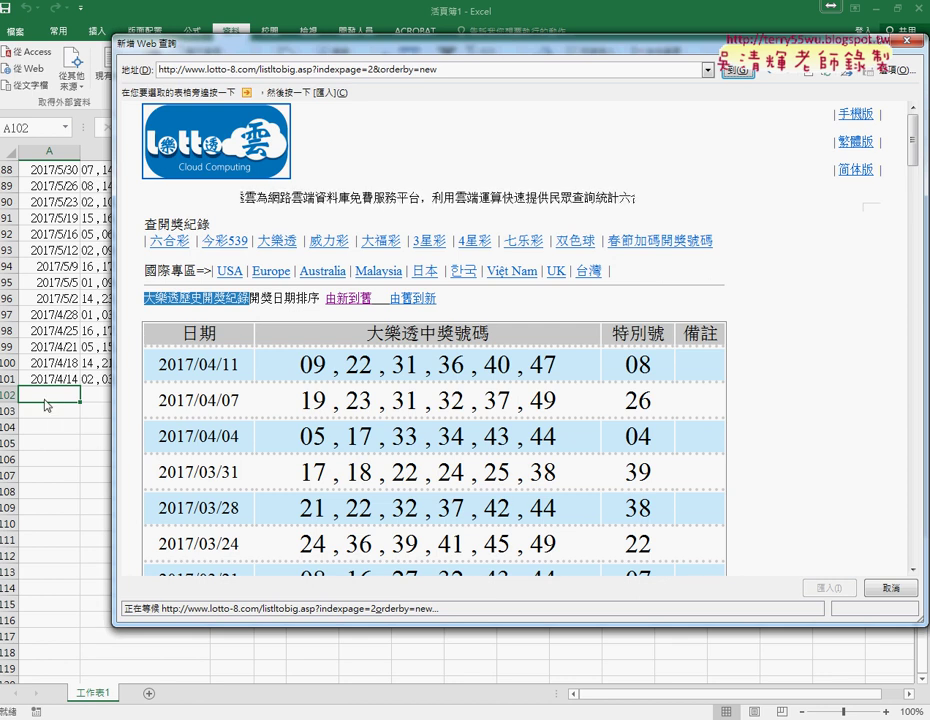
{"action": "left_click", "coordinate": [444, 462]}
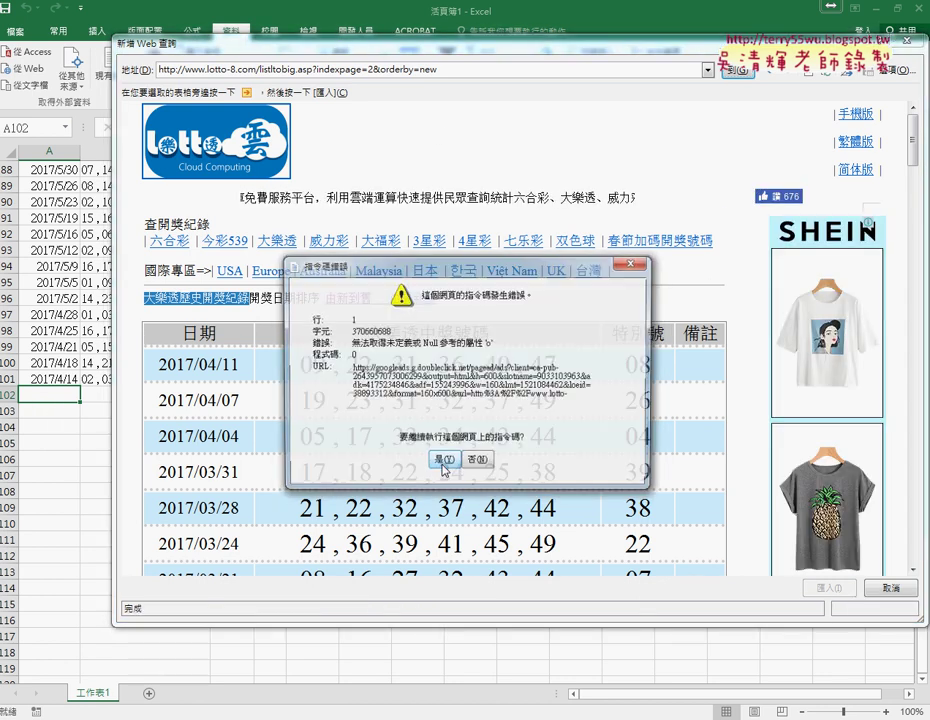
{"action": "left_click", "coordinate": [444, 462]}
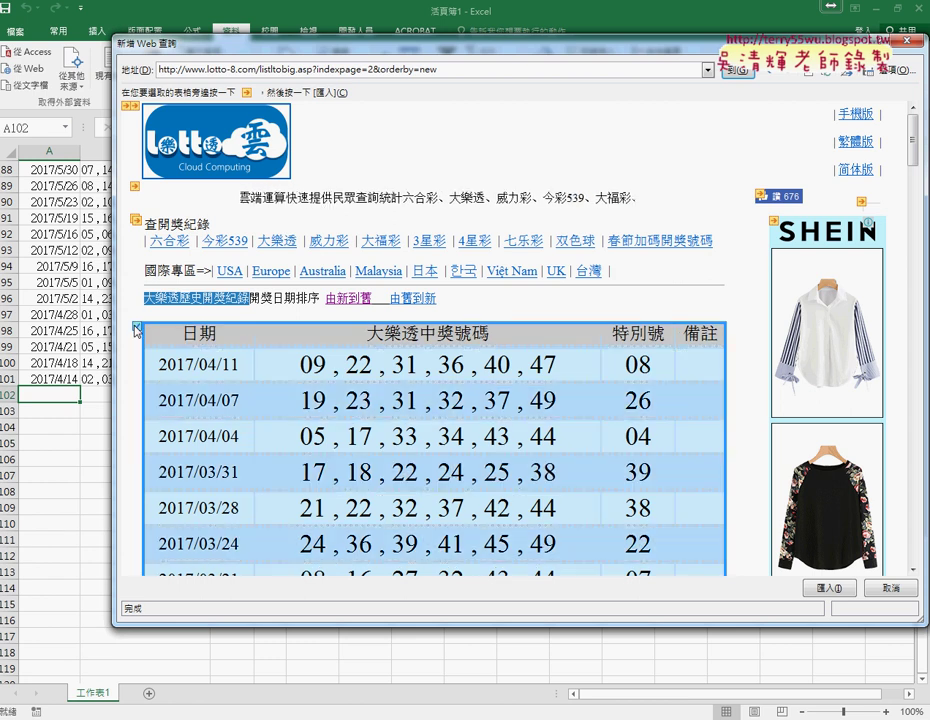
{"action": "left_click", "coordinate": [832, 588]}
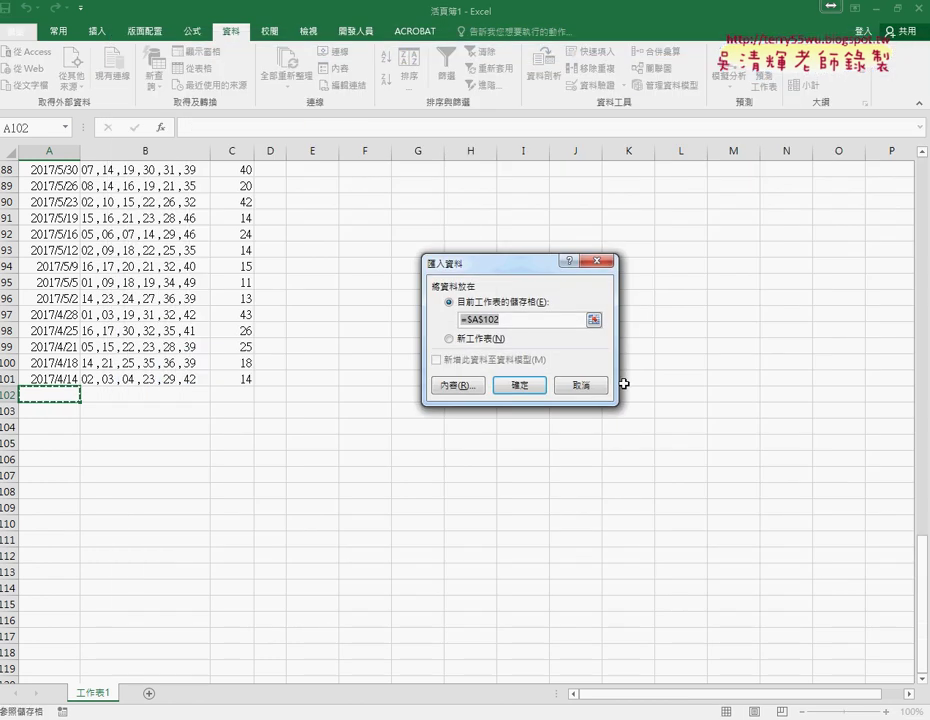
Confirm the page-2 import at $A$102 and switch to the 開發人員 (Developer) tab
{"action": "left_click", "coordinate": [530, 386]}
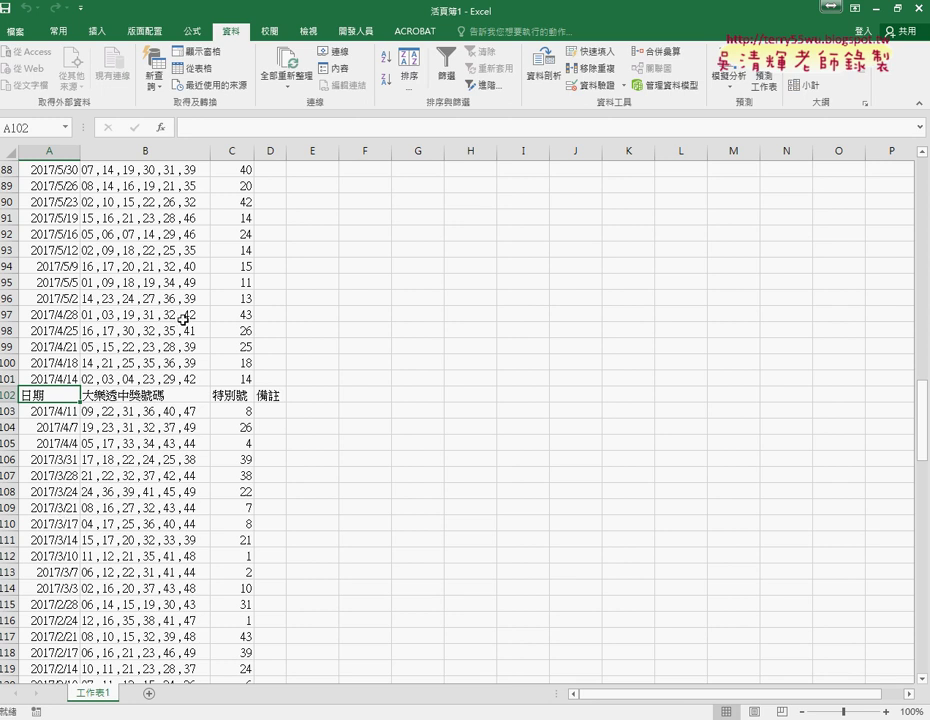
{"action": "left_click", "coordinate": [364, 30]}
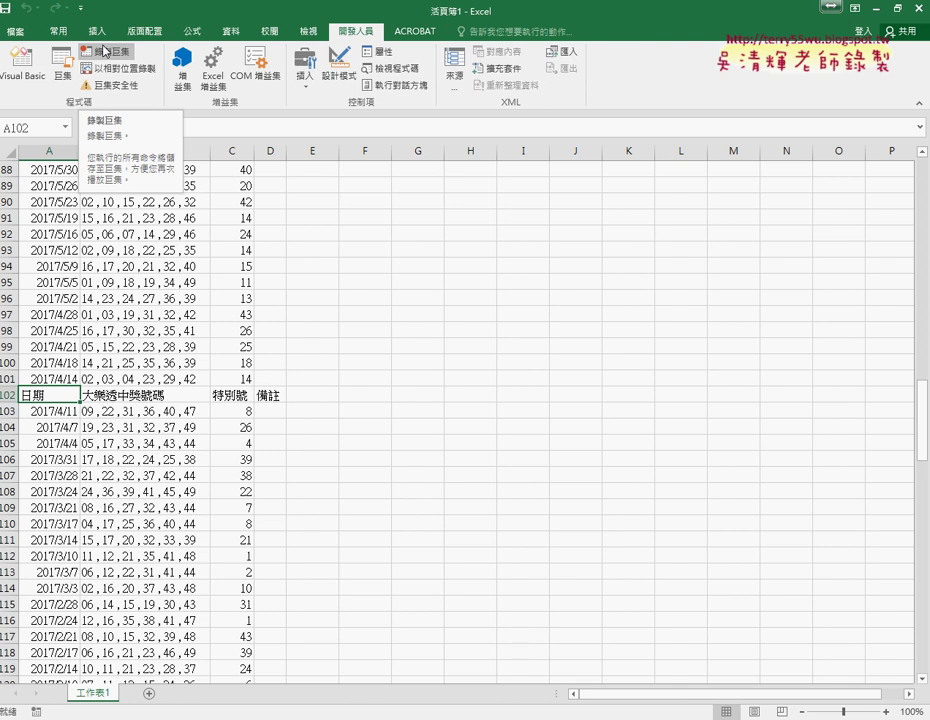
{"action": "left_click", "coordinate": [105, 50]}
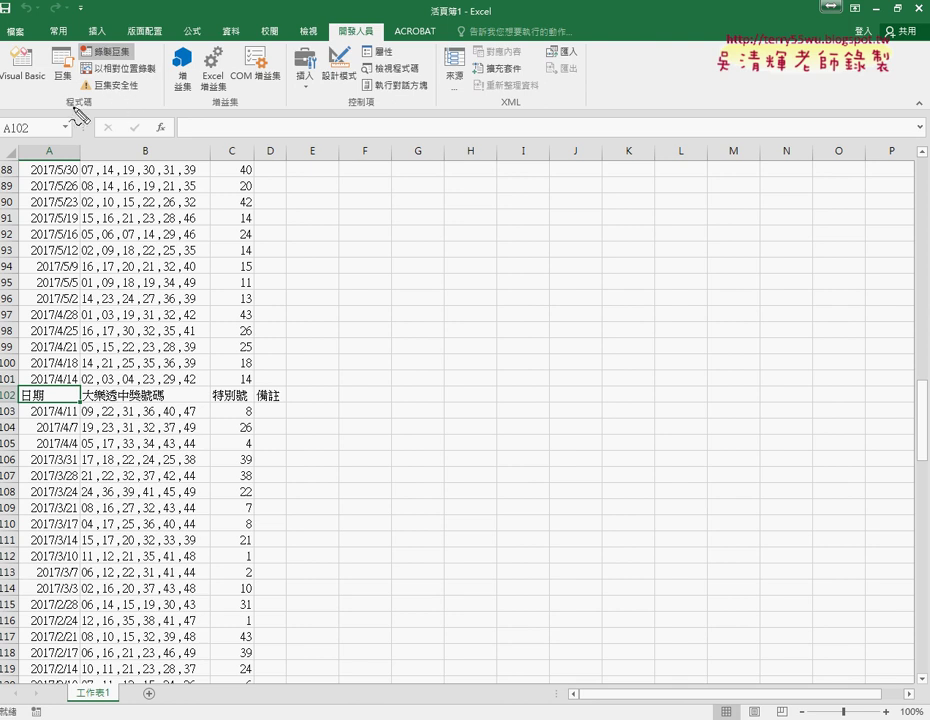
{"action": "mouse_move", "coordinate": [52, 104]}
{"action": "left_mouse_down"}
{"action": "mouse_move", "coordinate": [20, 62]}
{"action": "mouse_move", "coordinate": [58, 113]}
{"action": "left_mouse_up"}
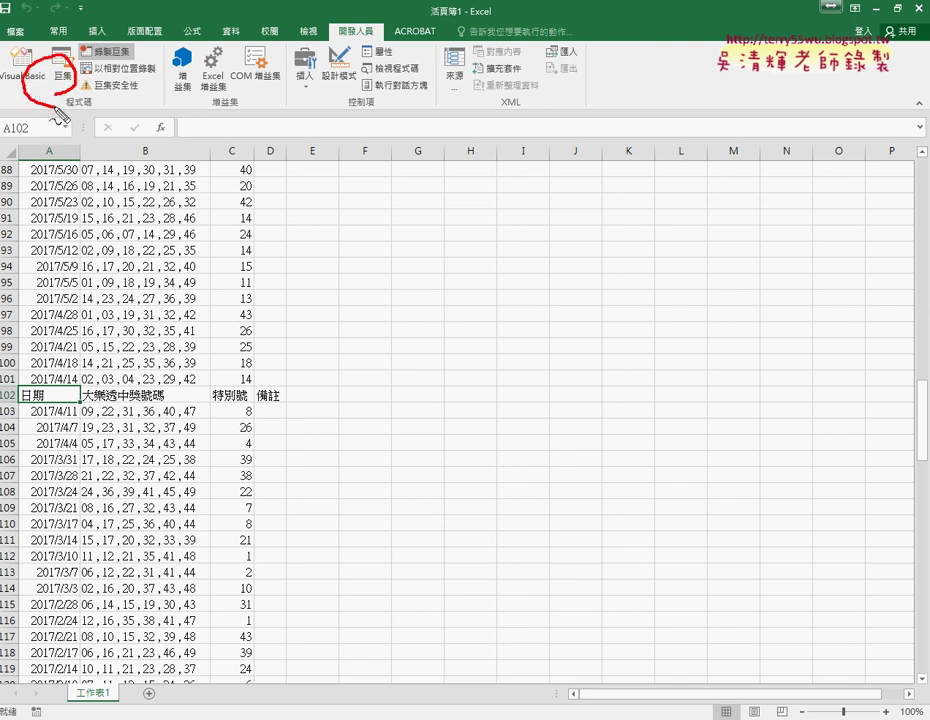
{"action": "left_click_drag", "start_coordinate": [440, 258], "coordinate": [178, 103]}
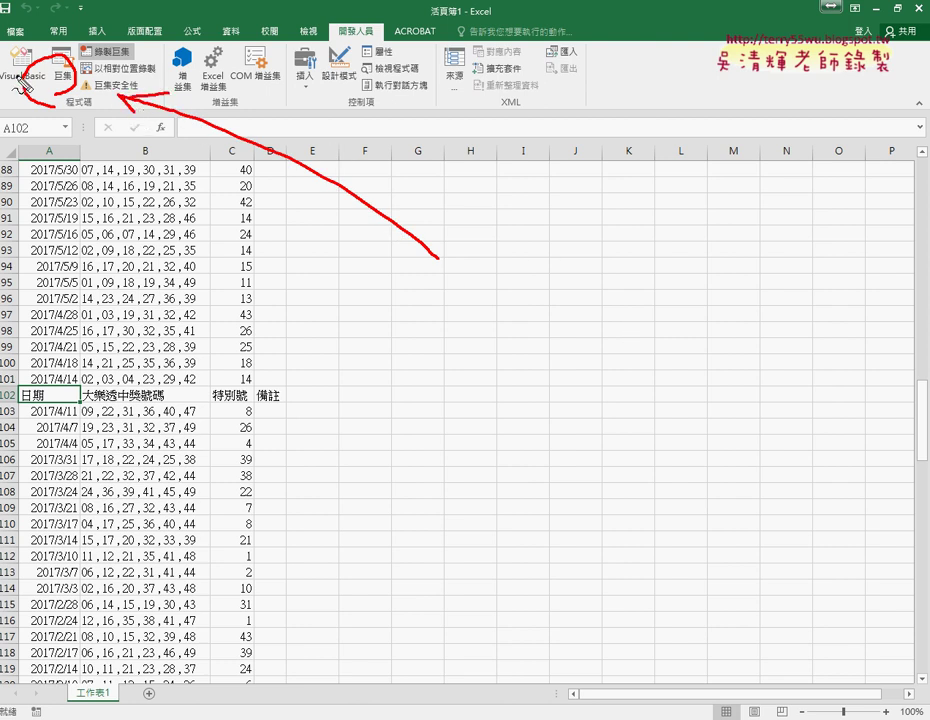
{"action": "left_click_drag", "start_coordinate": [50, 376], "coordinate": [62, 384]}
{"action": "mouse_move", "coordinate": [330, 343]}
{"action": "left_mouse_down"}
{"action": "mouse_move", "coordinate": [66, 402]}
{"action": "mouse_move", "coordinate": [108, 396]}
{"action": "left_mouse_up"}
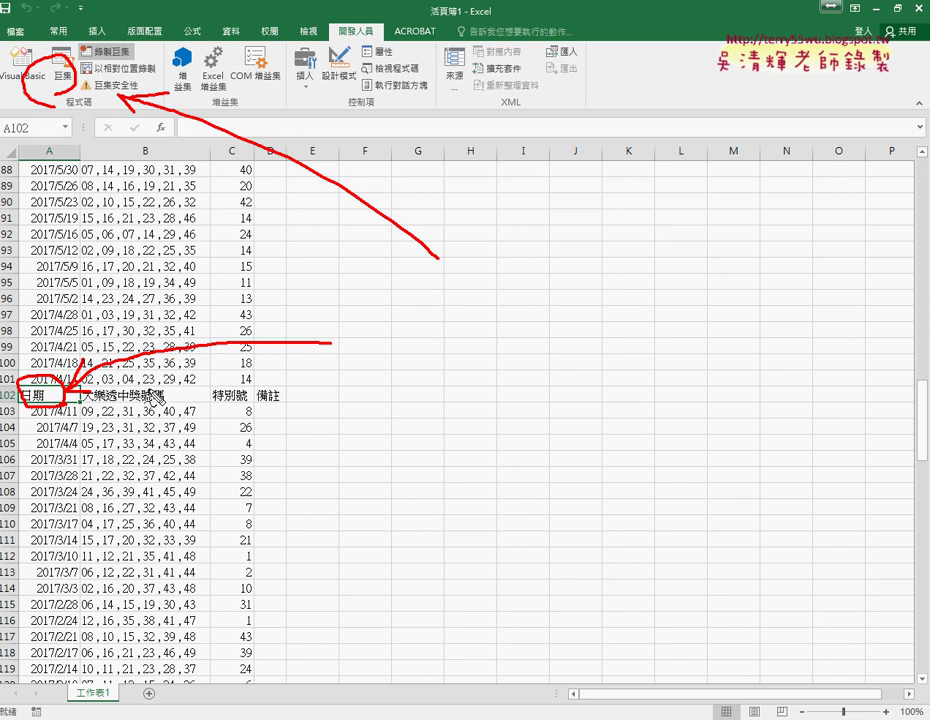
{"action": "mouse_move", "coordinate": [70, 177]}
{"action": "left_mouse_down"}
{"action": "mouse_move", "coordinate": [40, 390]}
{"action": "mouse_move", "coordinate": [2, 397]}
{"action": "left_mouse_up"}
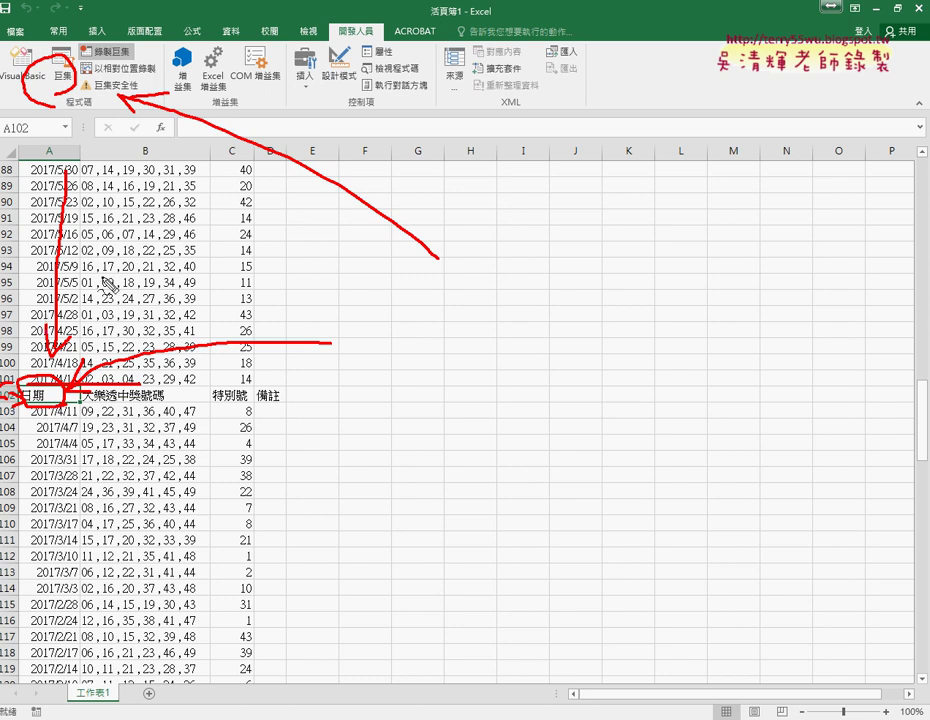
{"action": "left_click_drag", "start_coordinate": [112, 40], "coordinate": [145, 50]}
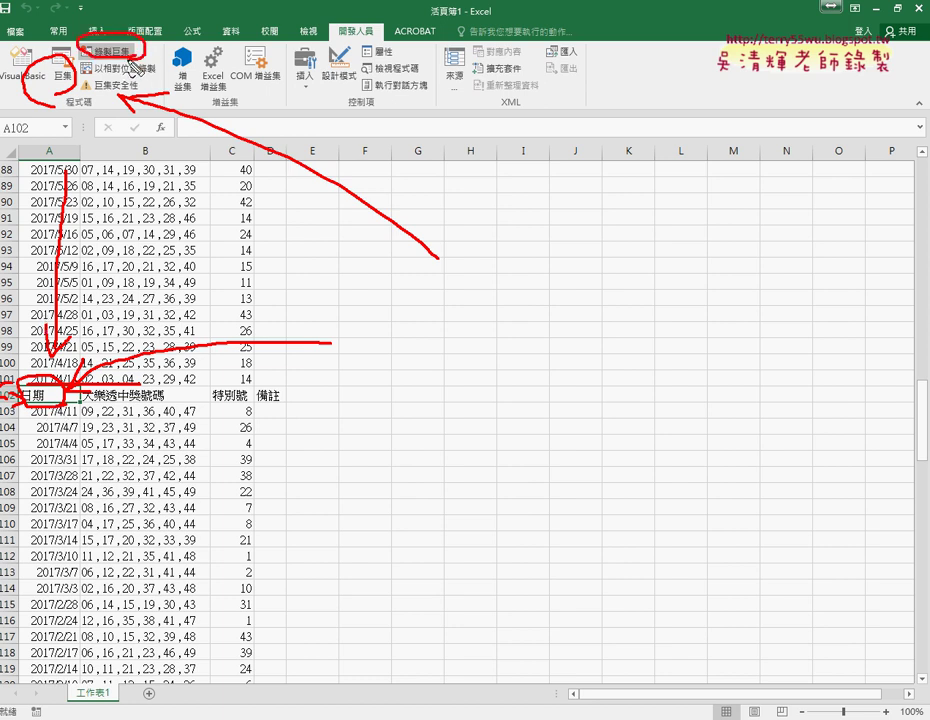